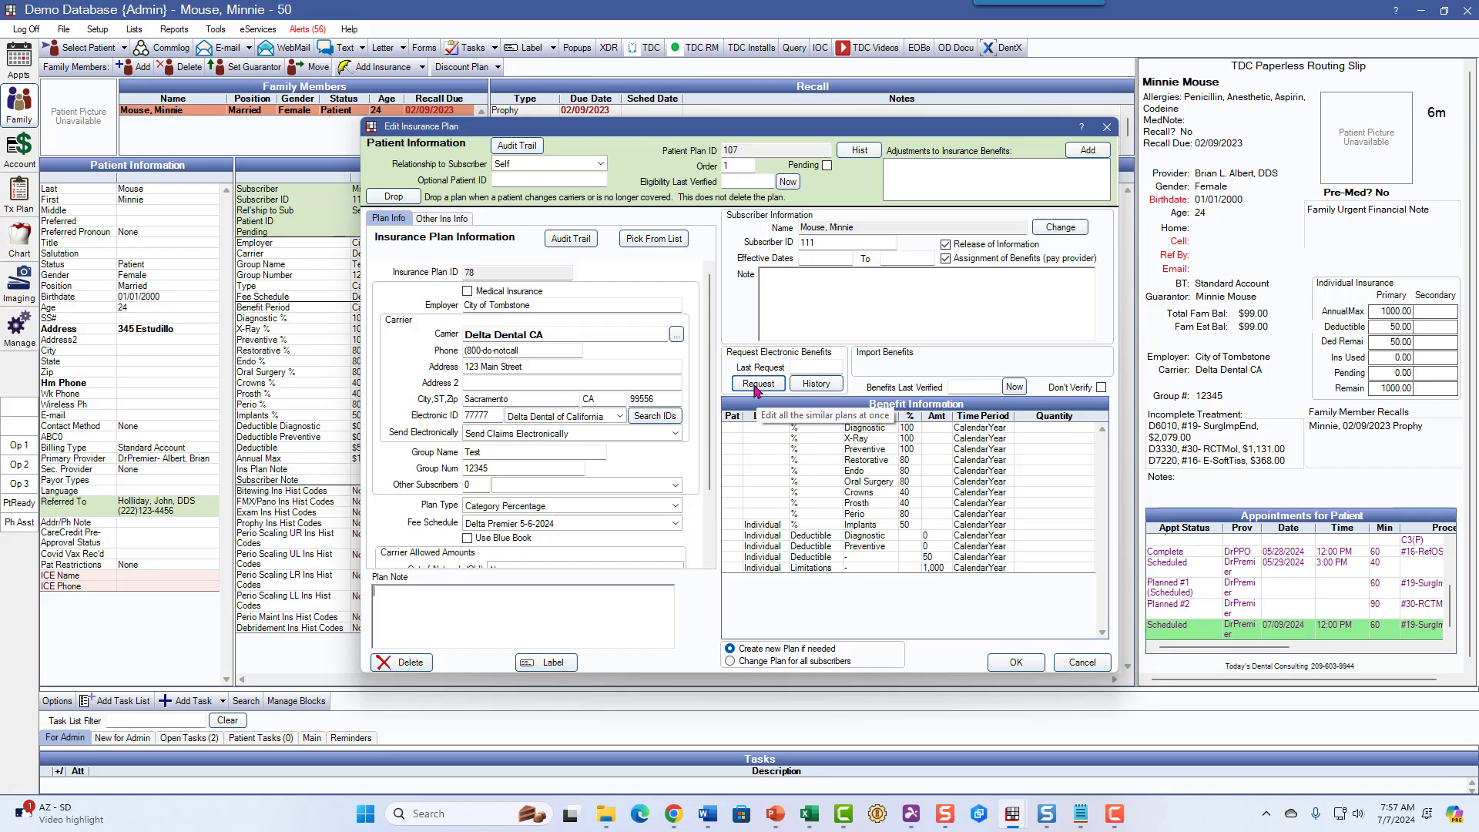
click(756, 383)
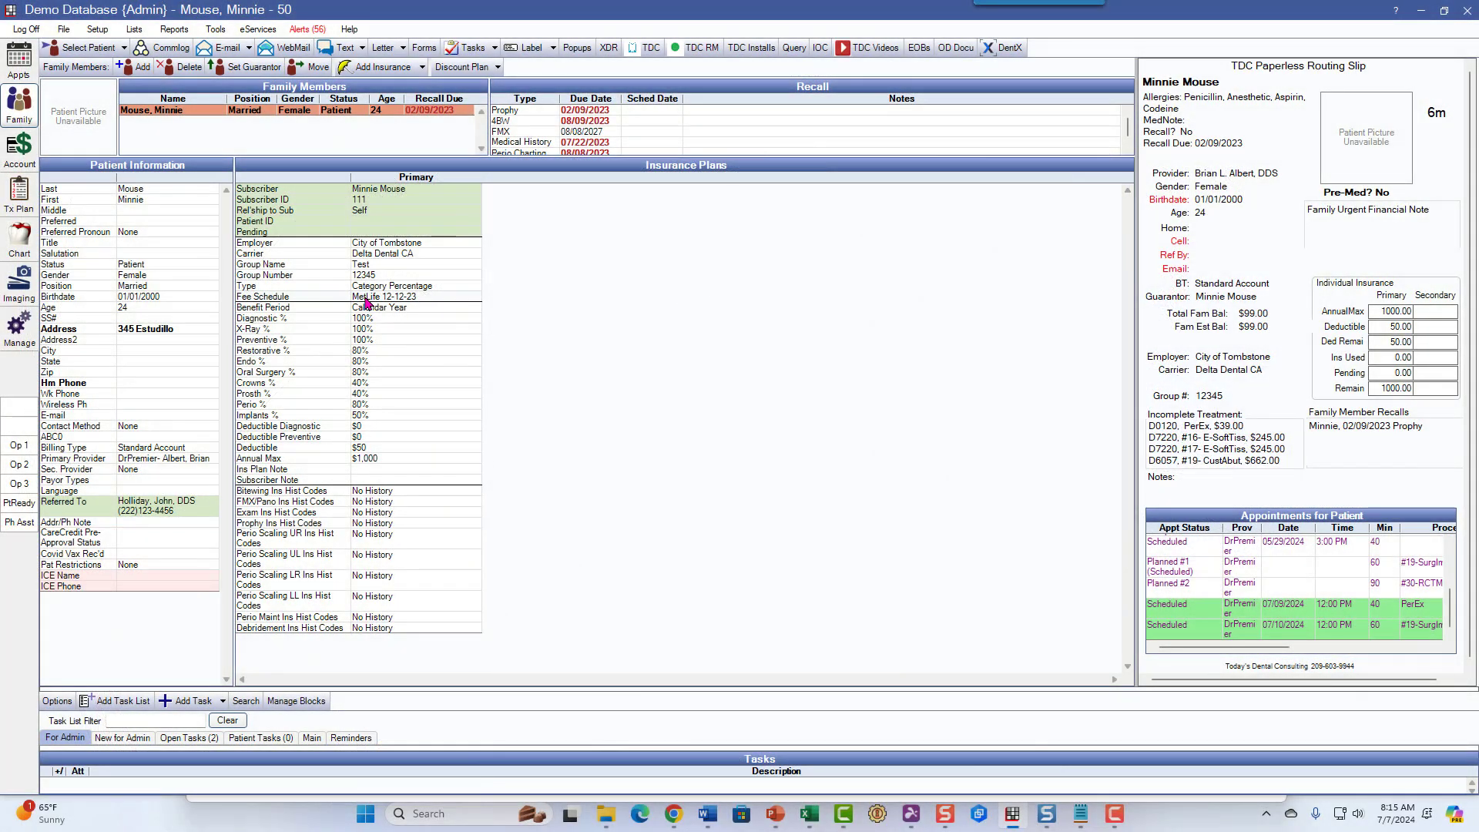
Set the fee schedule of the patient's primary insurance plan to Delta Premier 5-6-2024 and save the plan.
double_click(367, 302)
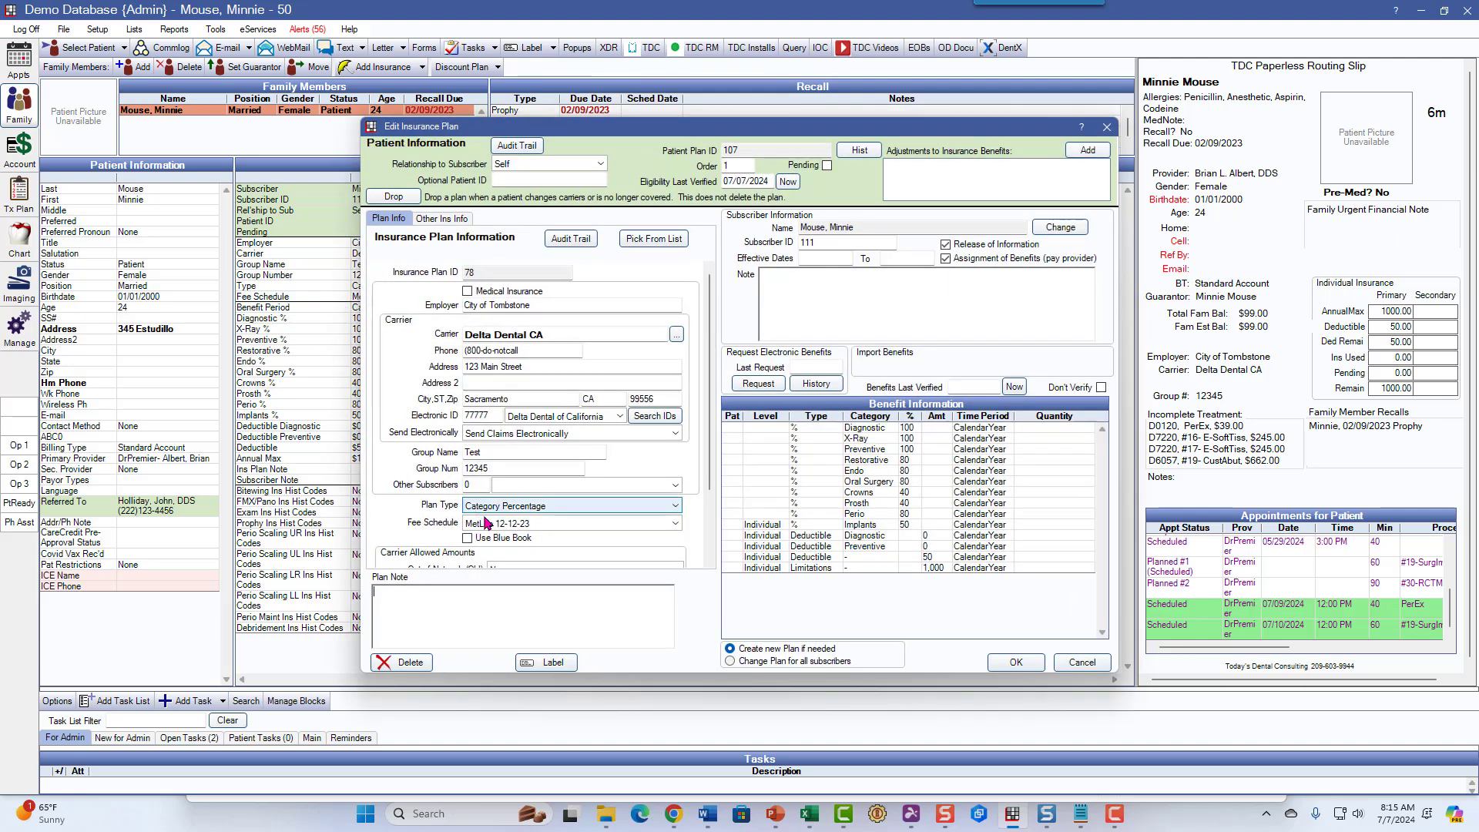
click(508, 524)
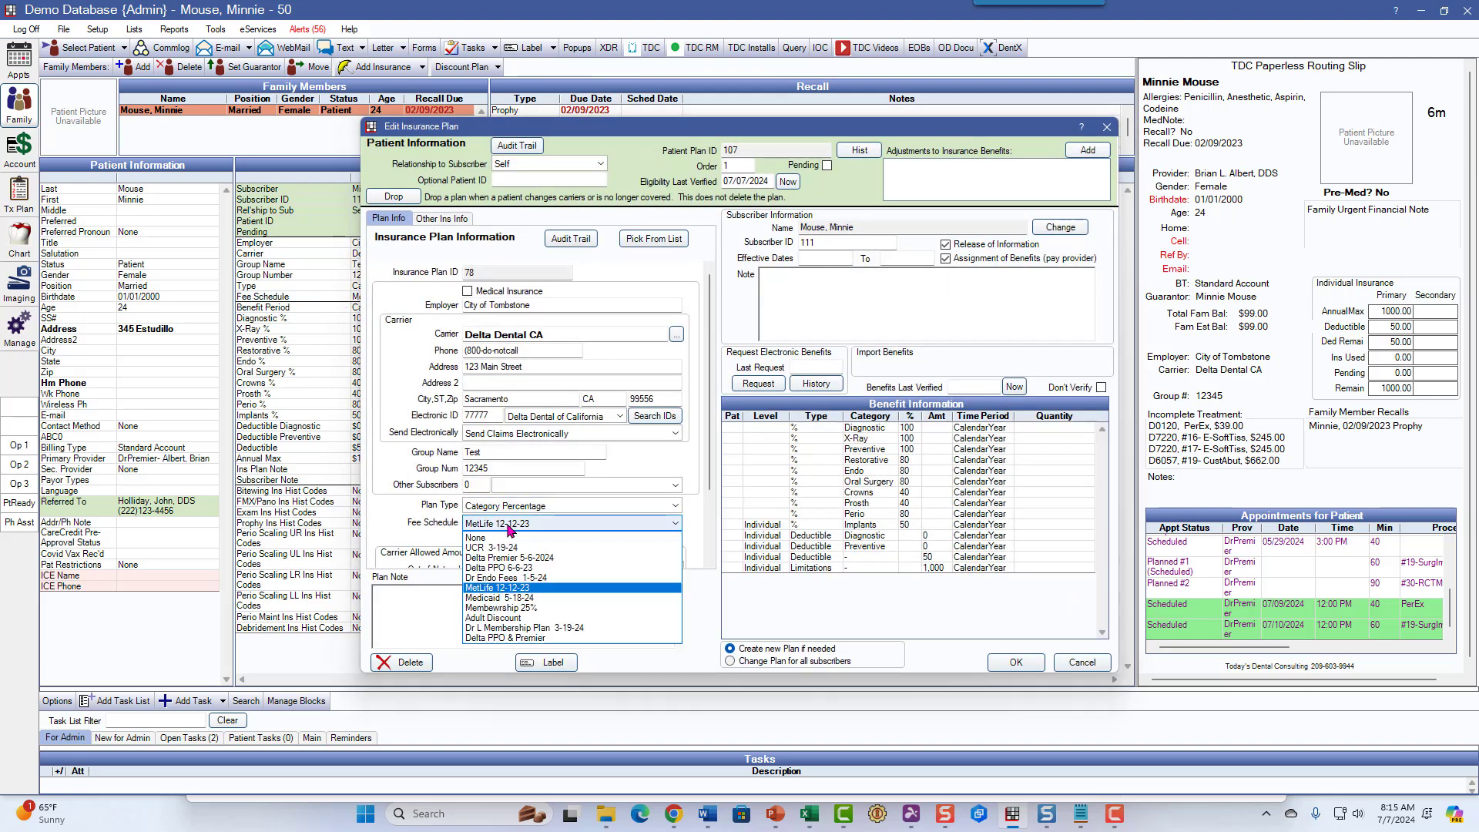
click(493, 557)
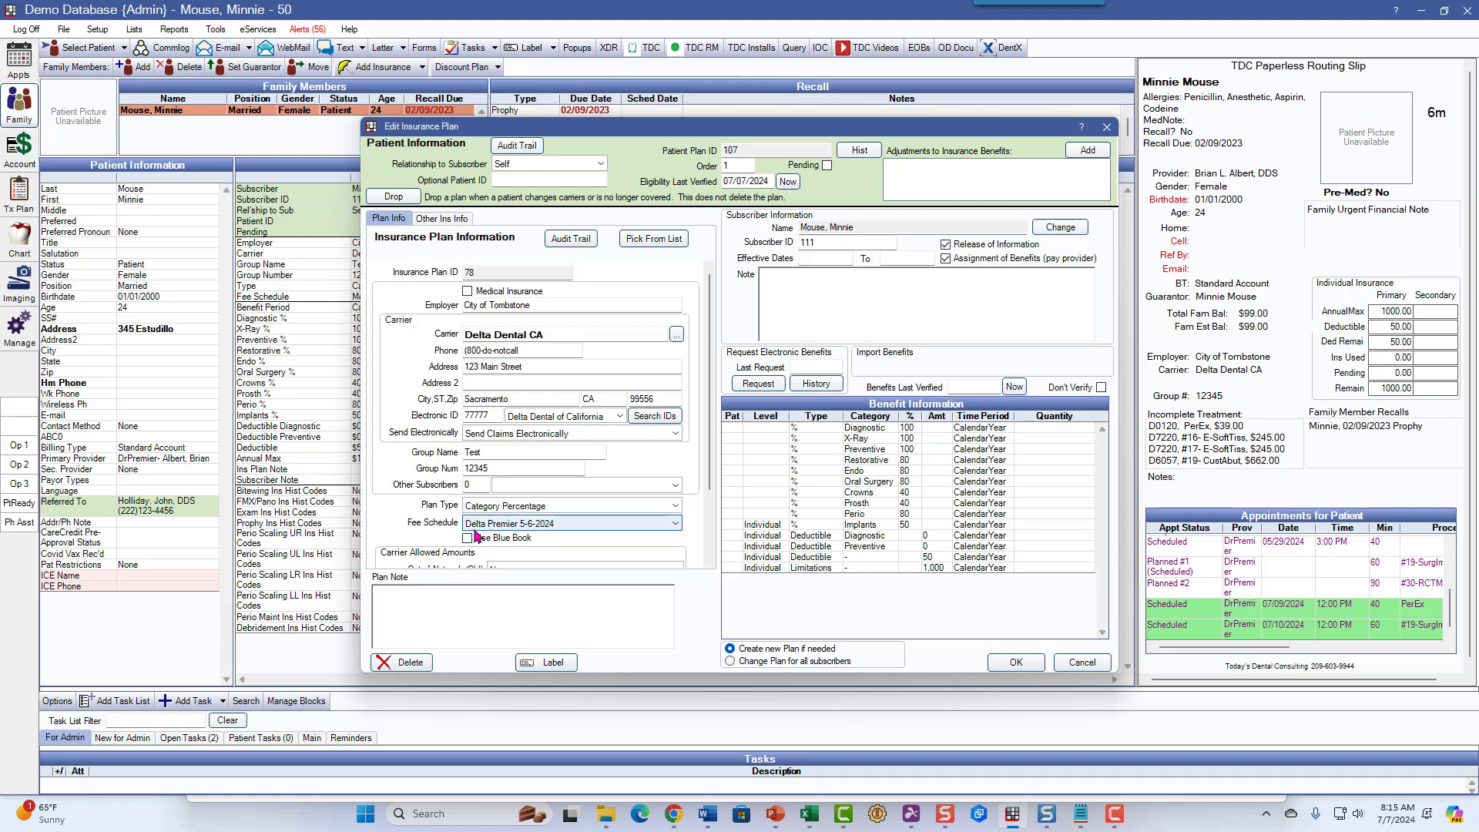
click(1005, 664)
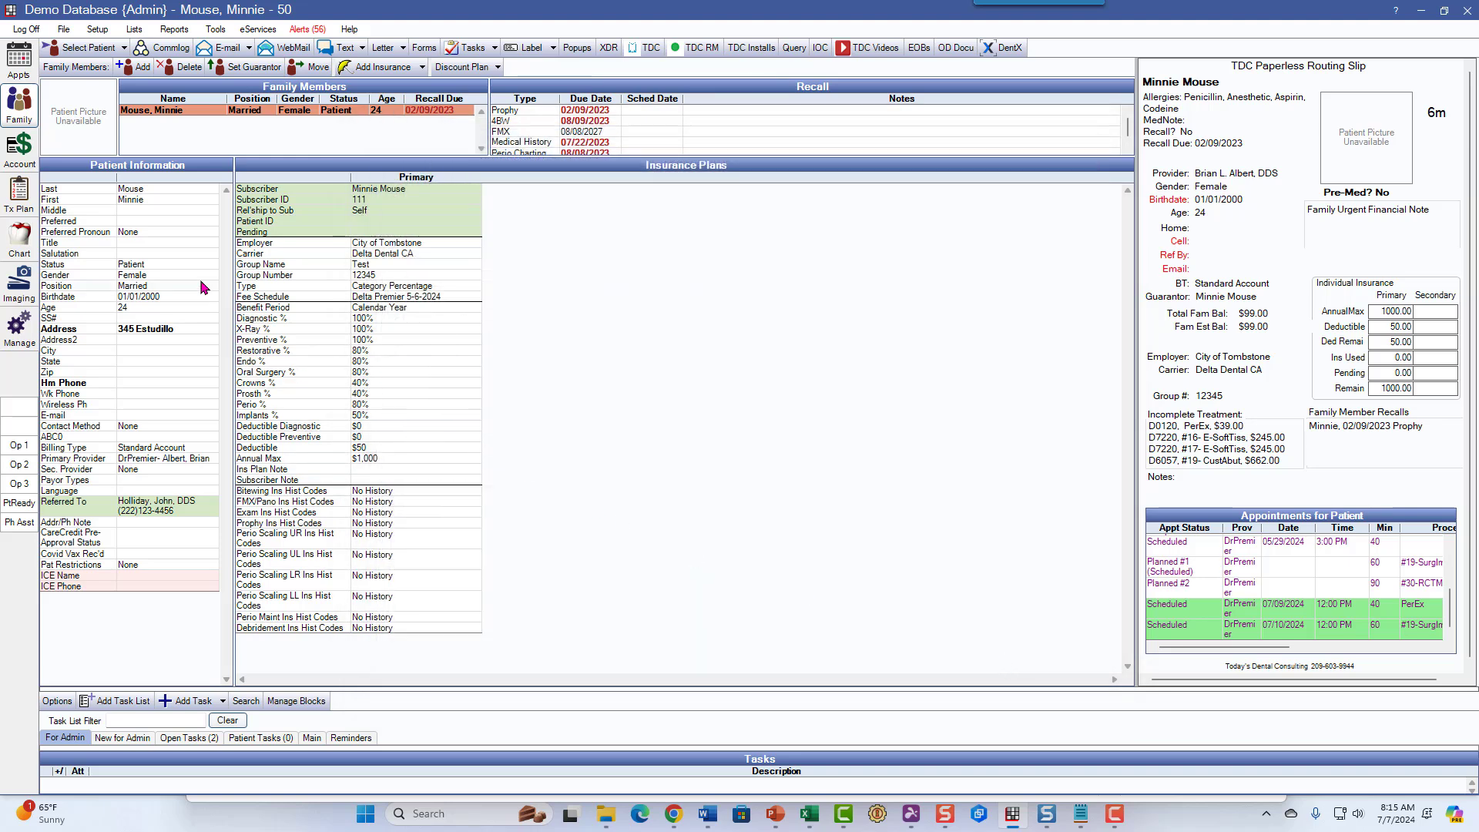
Update all fees and insurance estimates on the patient's active treatment plan to the current fees.
click(34, 207)
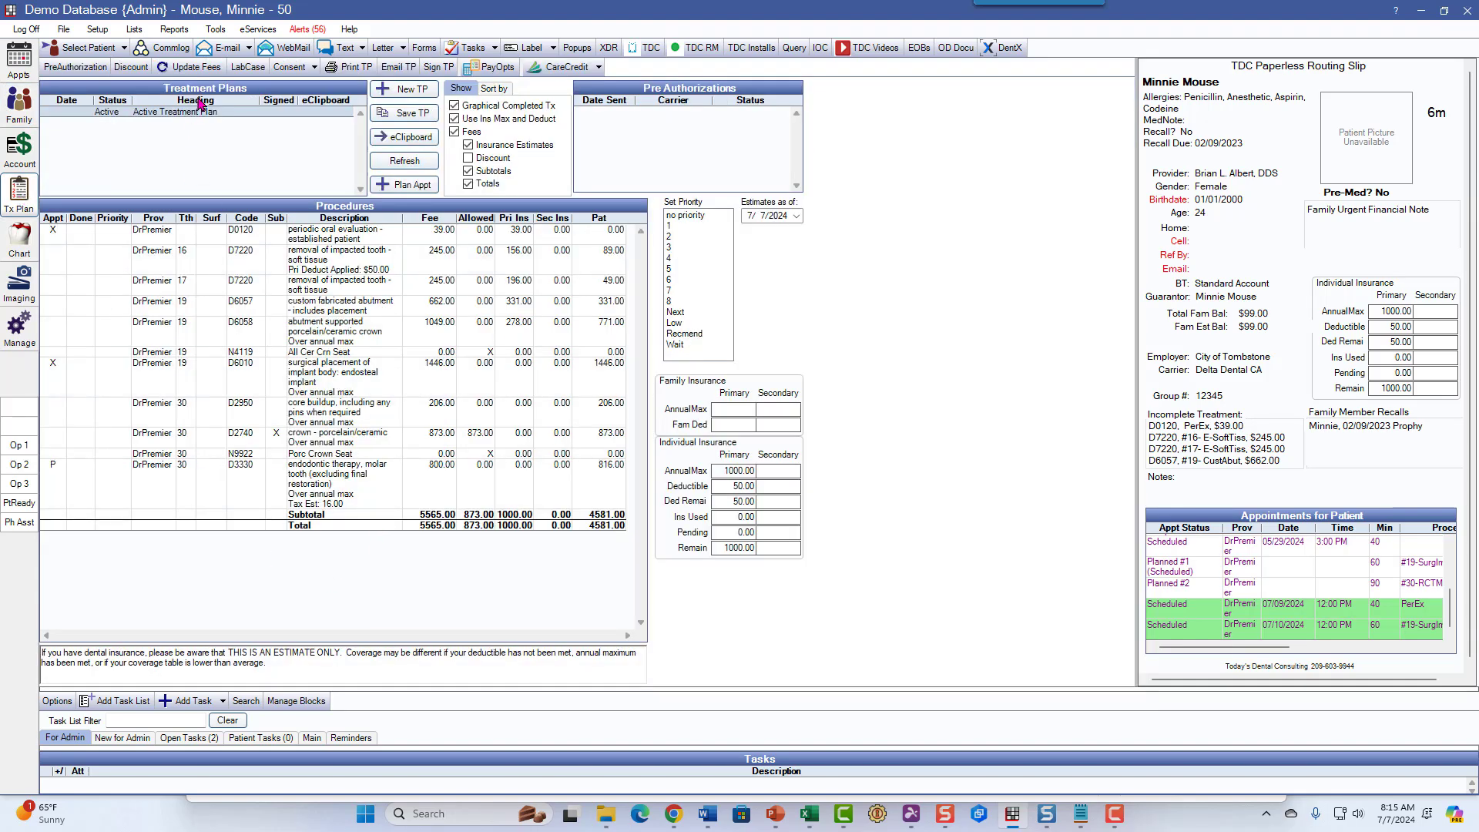
click(196, 68)
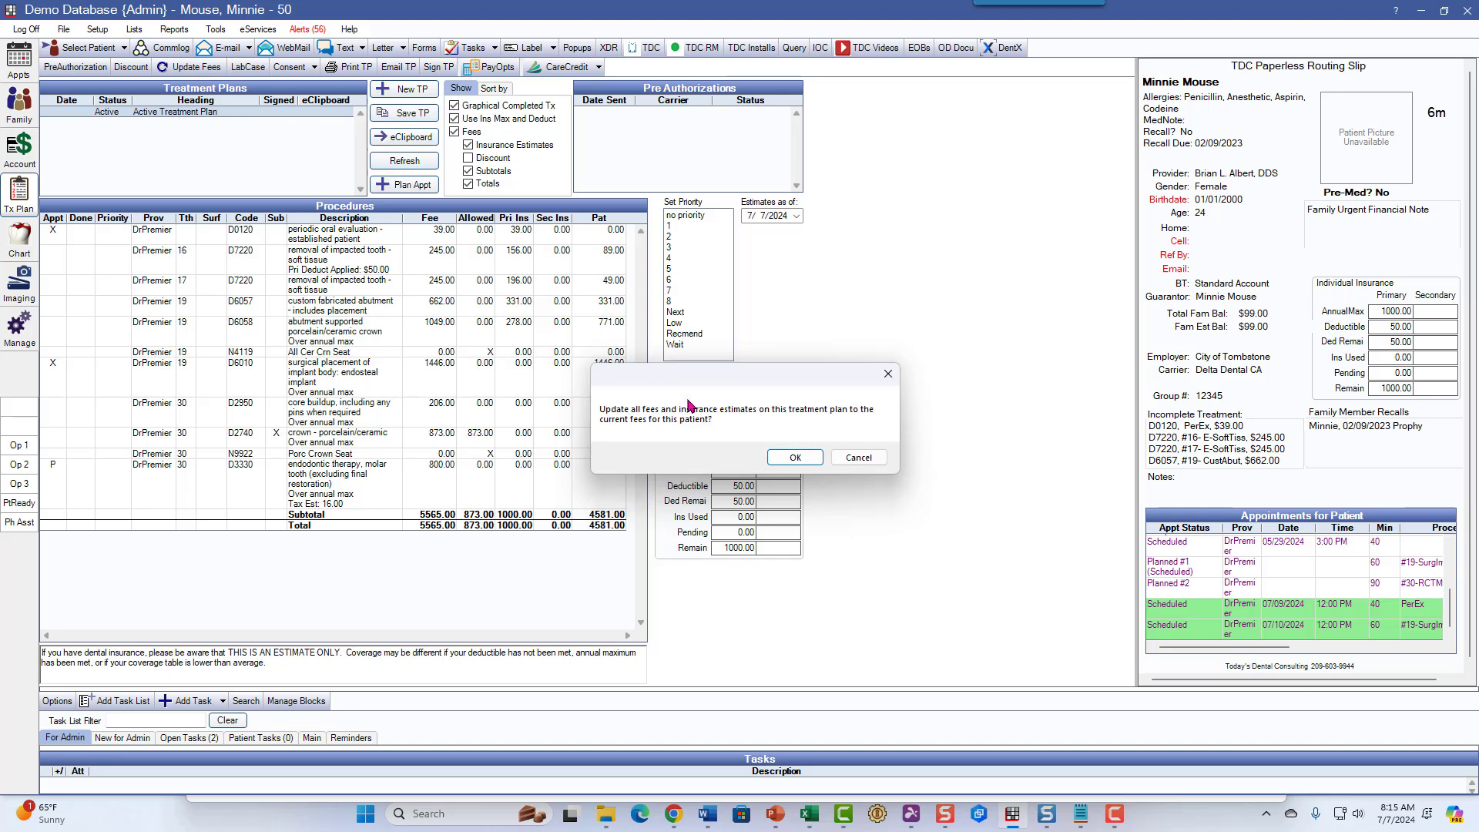
click(782, 459)
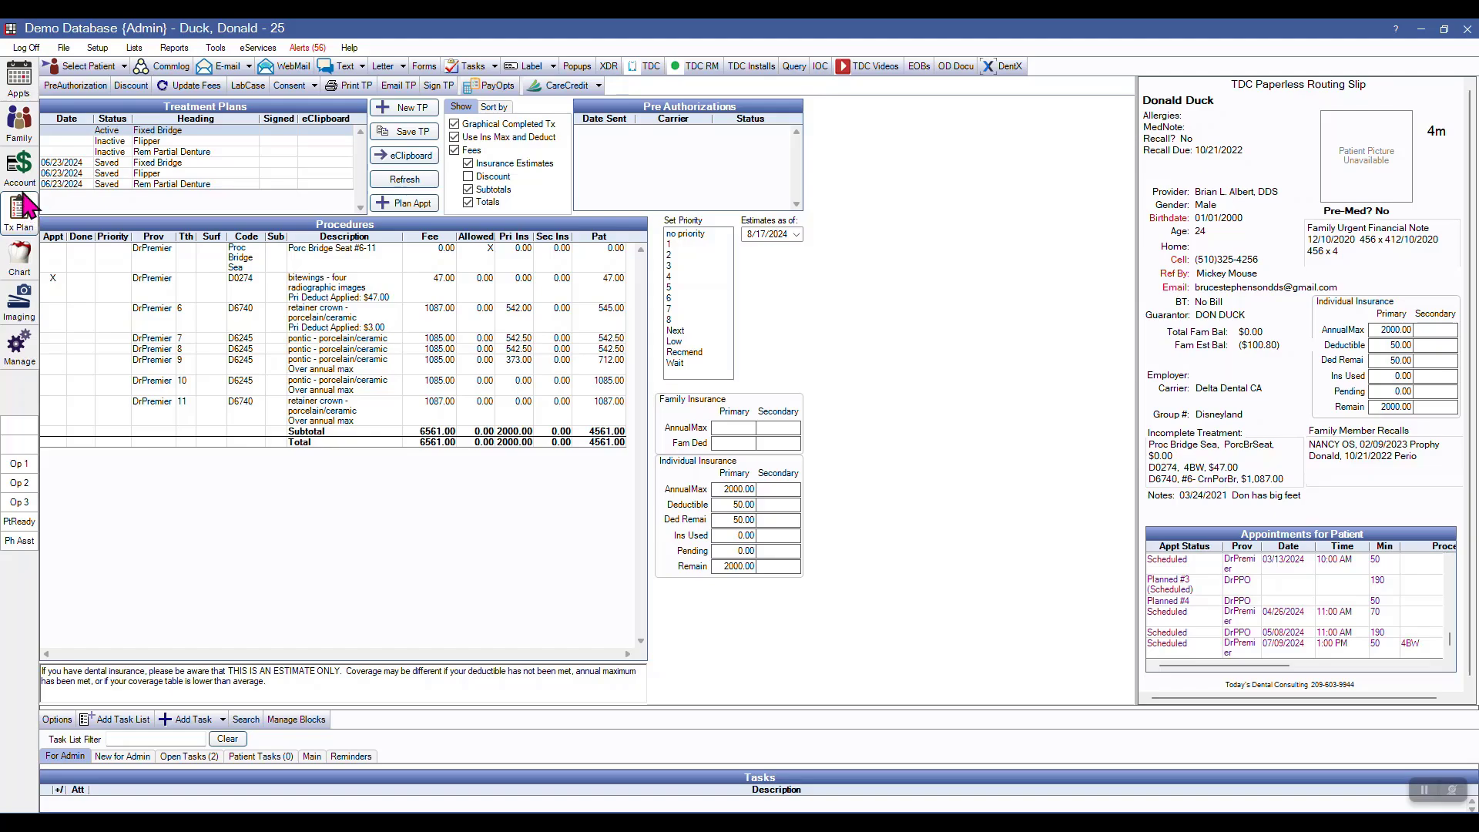
Check the patient's insurance plan, and assign priority 1 to procedures D1110, D0150 and D0210 in the treatment plan.
click(23, 127)
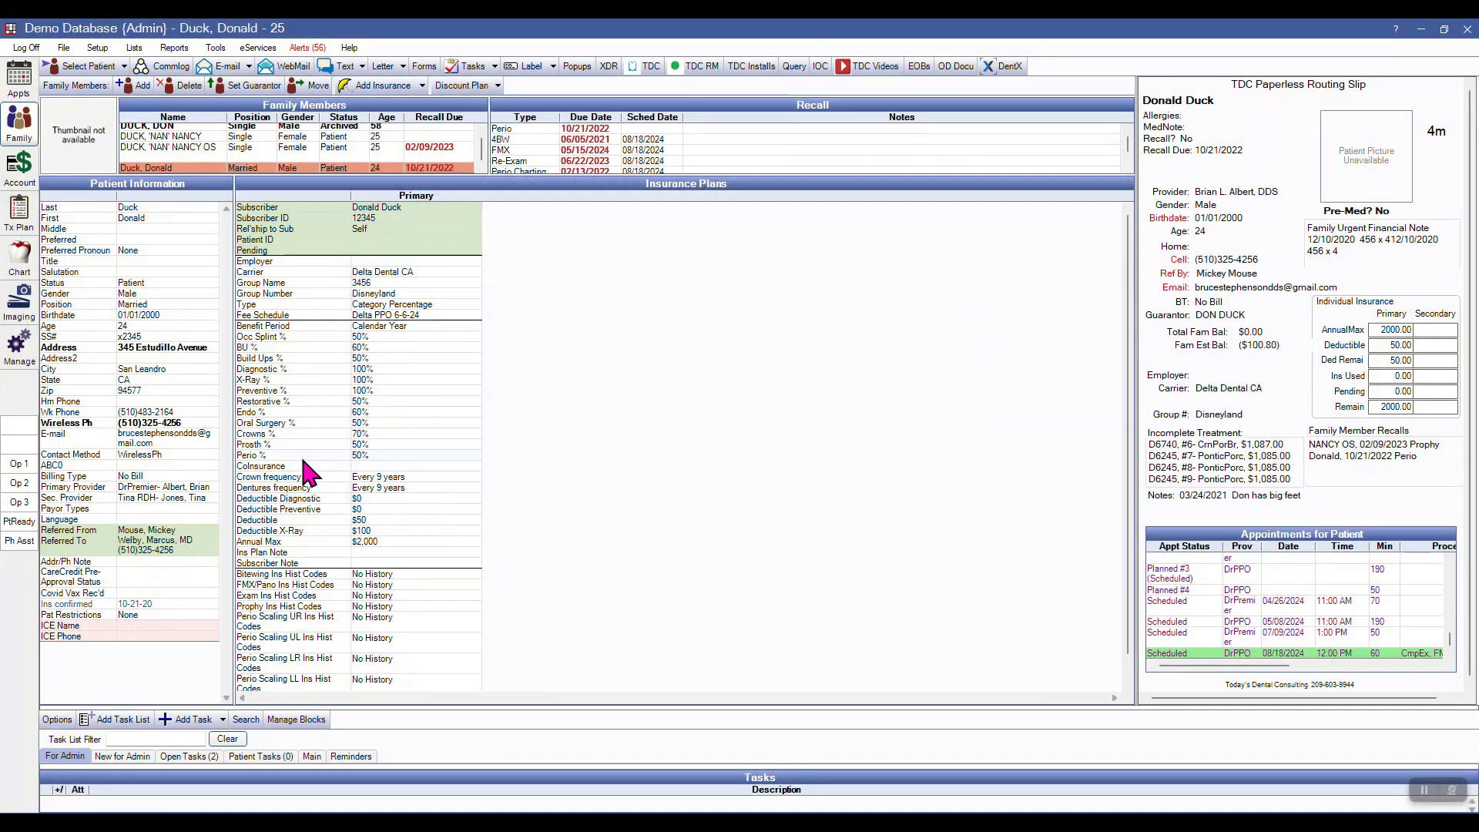
click(21, 216)
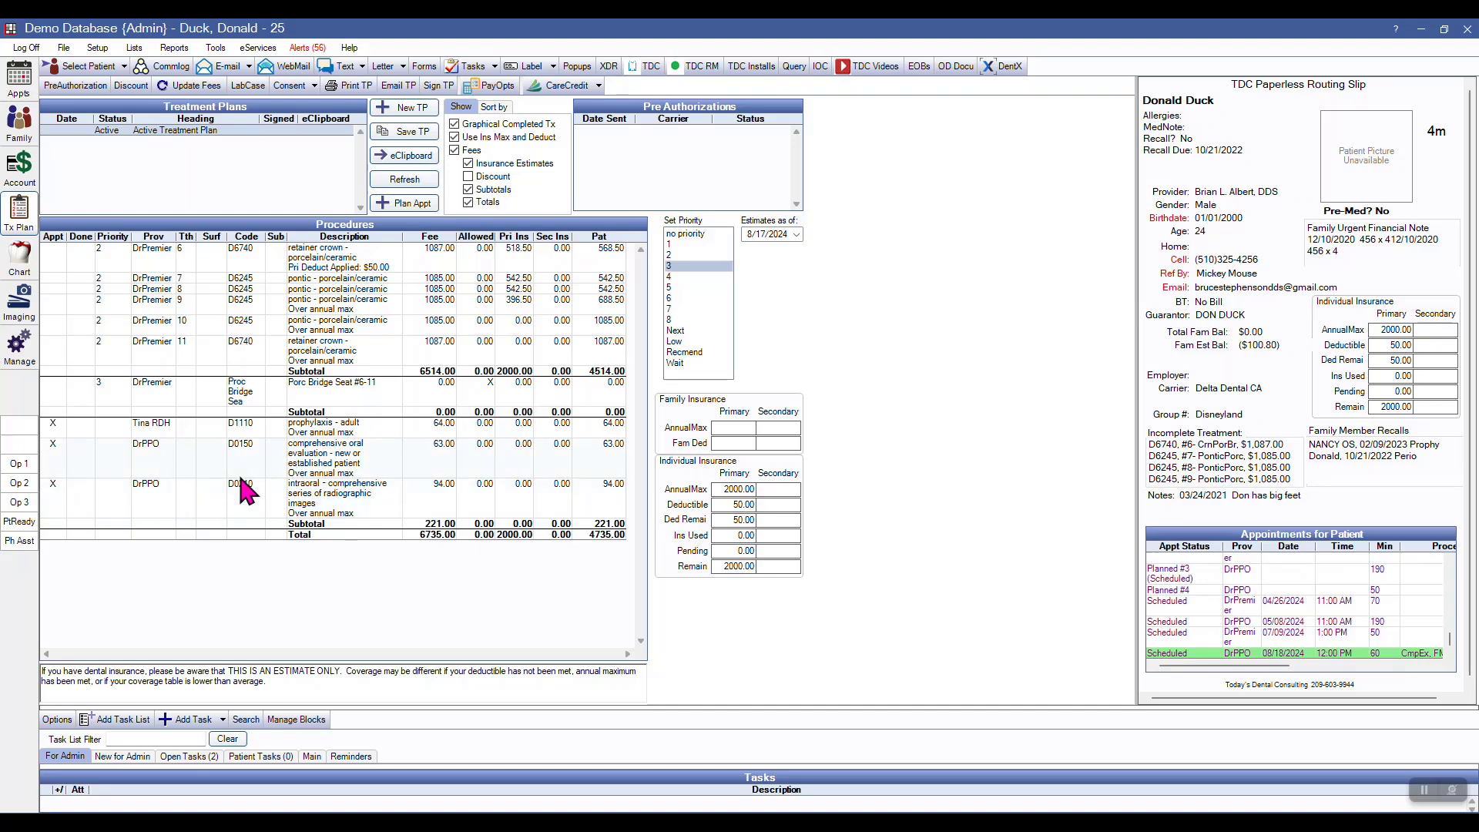
drag(303, 429, 296, 496)
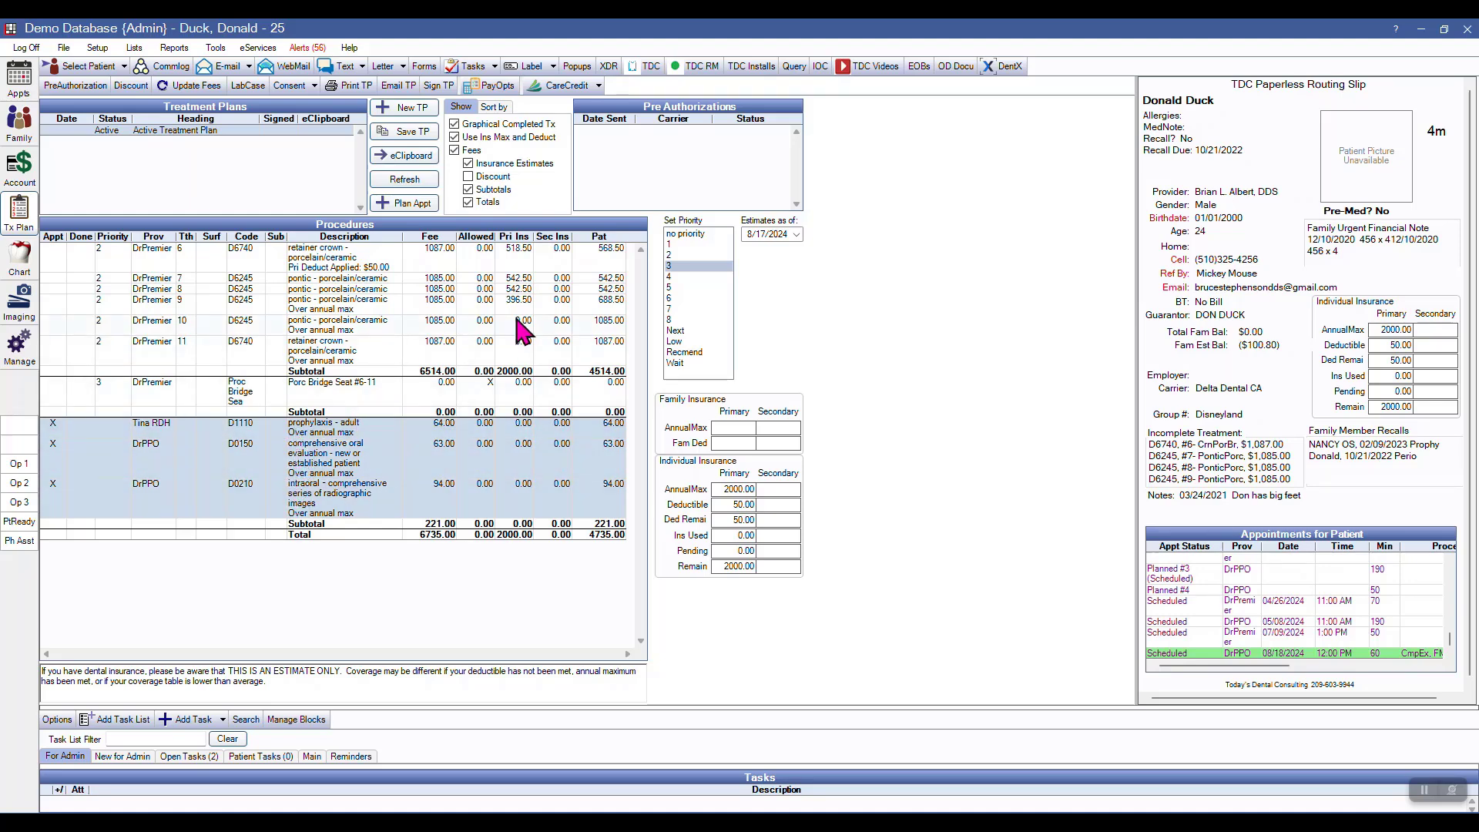
click(672, 245)
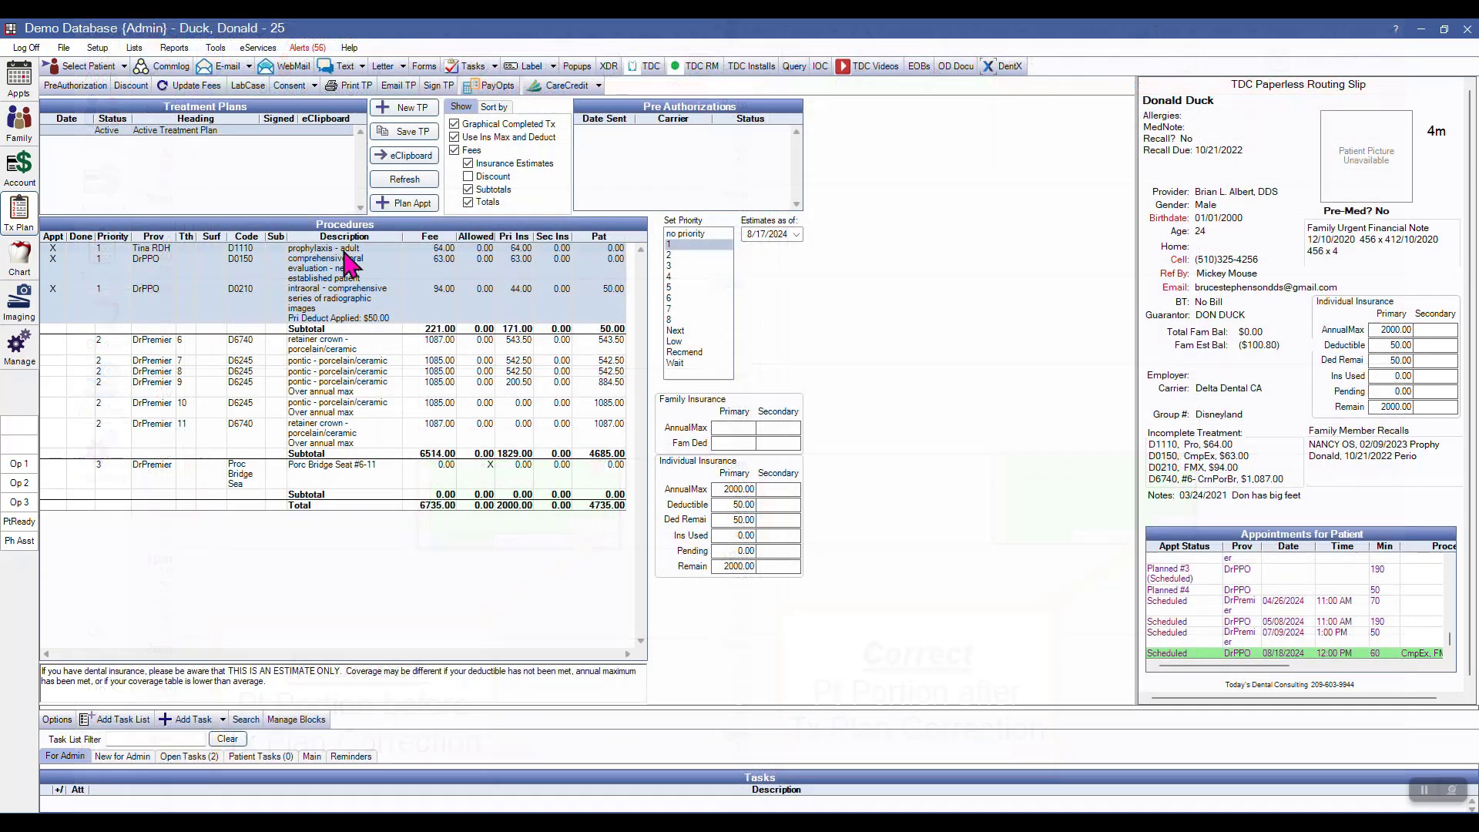
Save all procedures of the active plan as a treatment plan named Active Treatment Plan.
drag(342, 250, 333, 520)
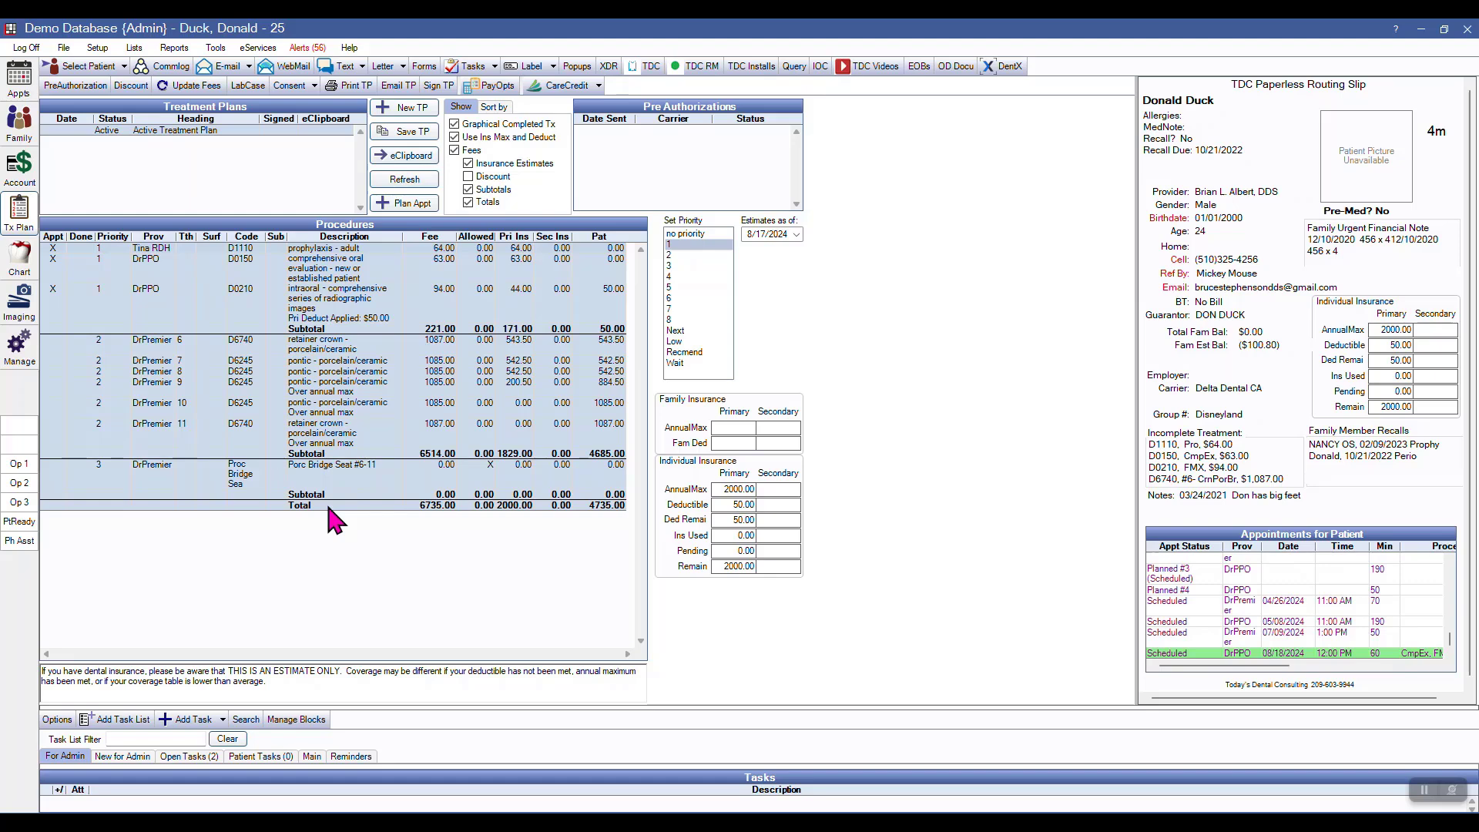
click(414, 136)
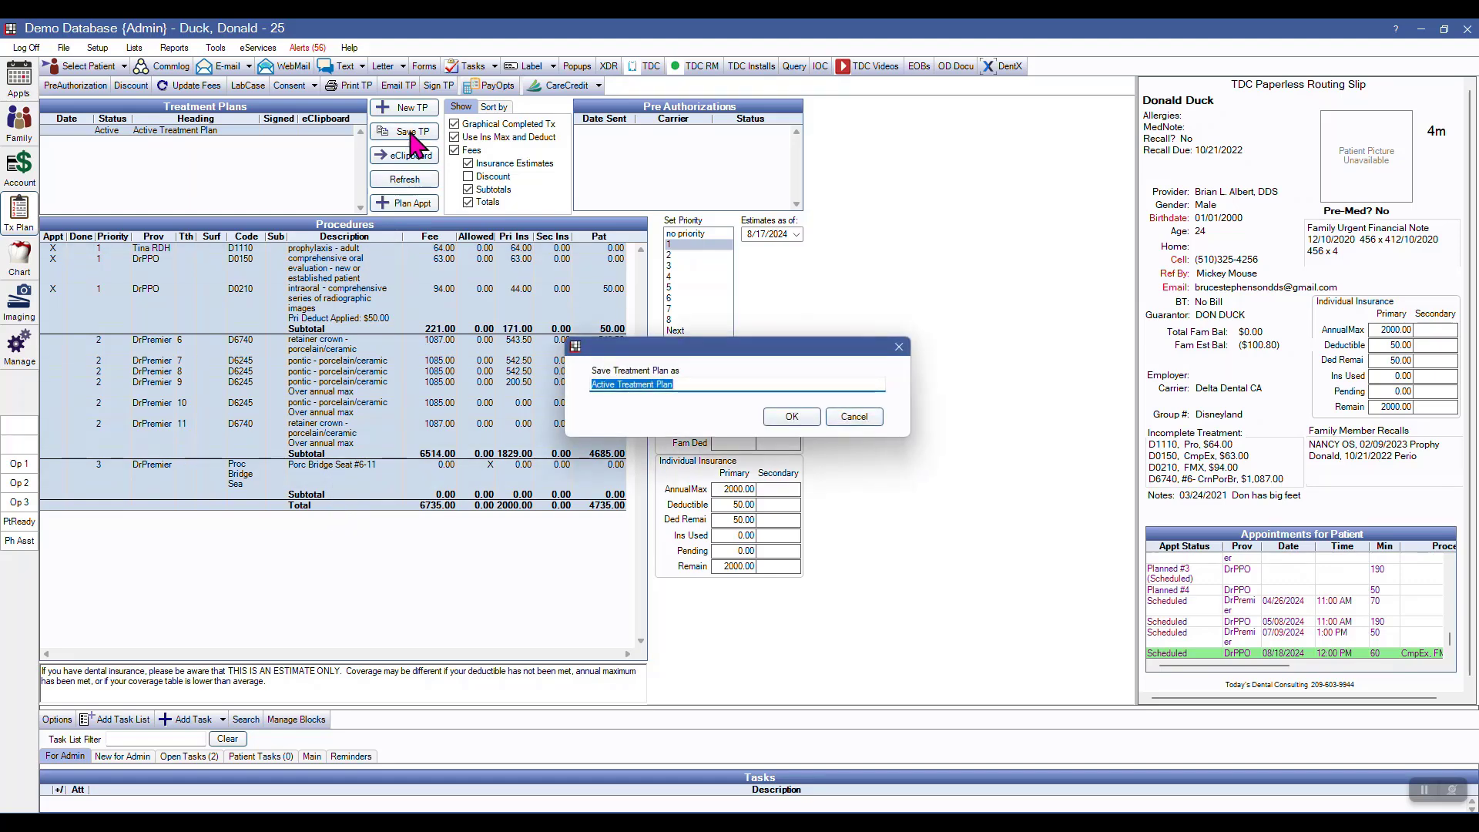
click(792, 416)
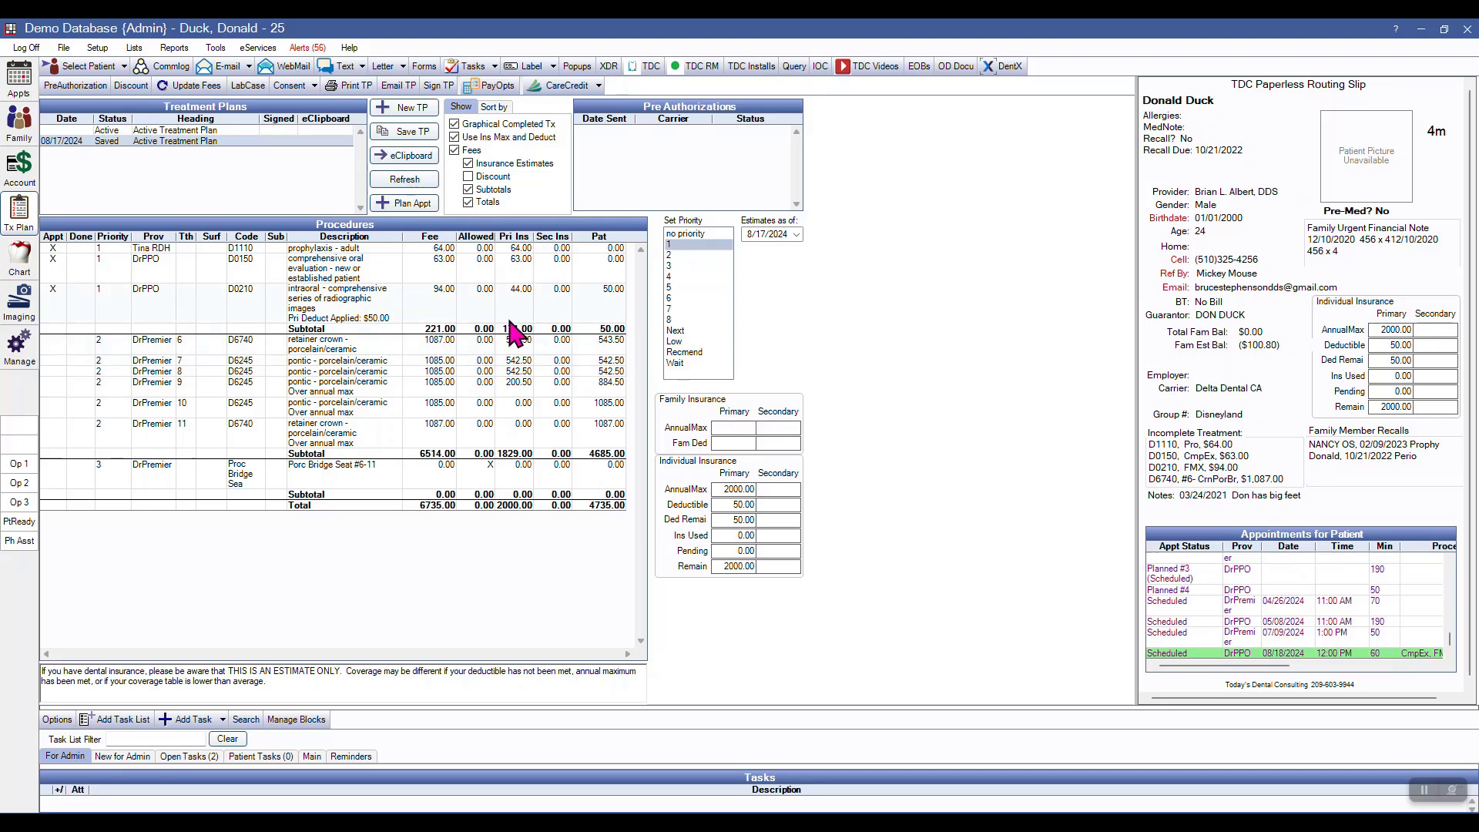
Save only the three priority 1 procedures as a separate treatment plan named Next Appt.
drag(322, 254, 330, 297)
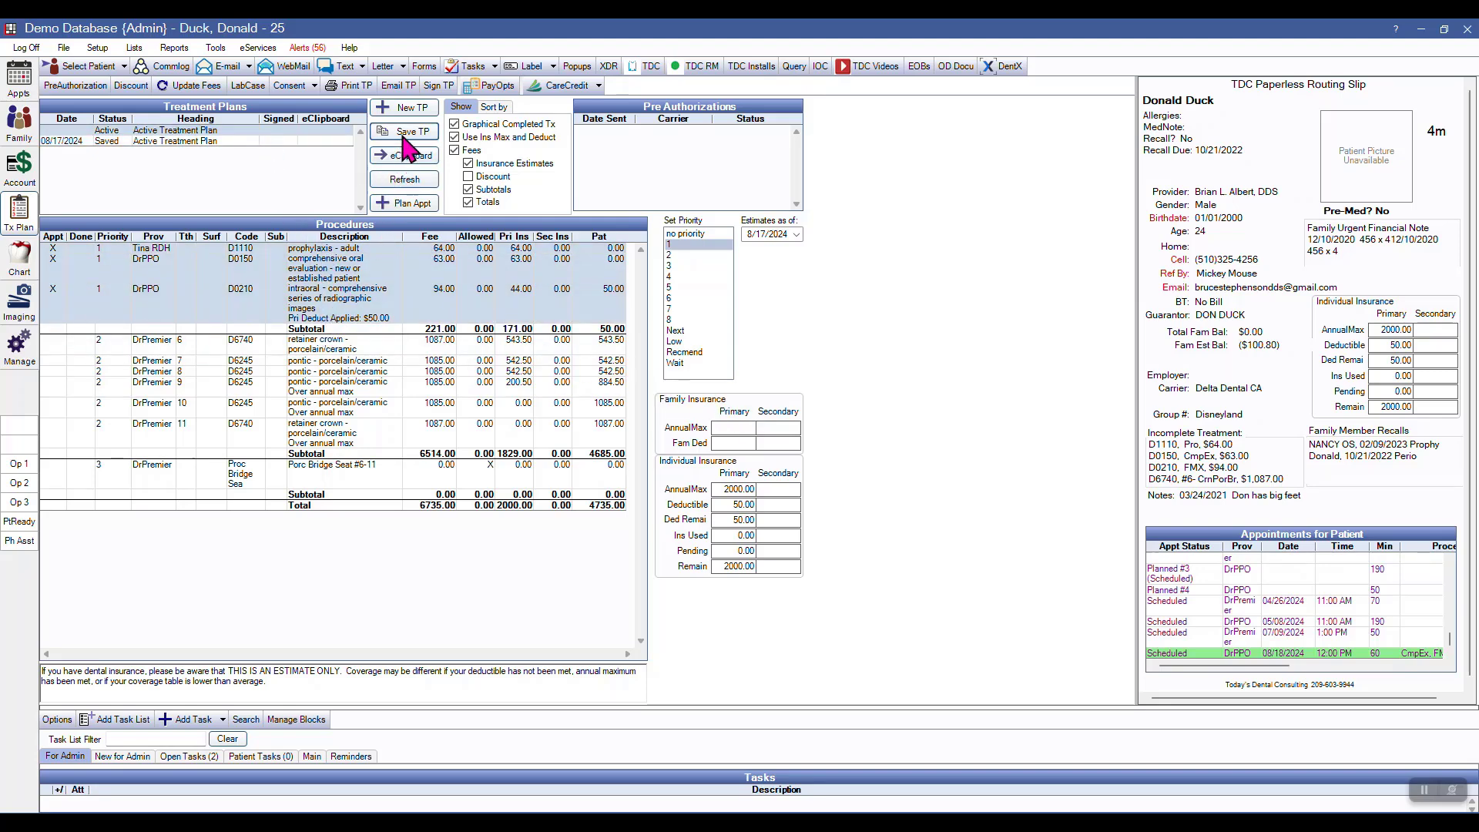
click(405, 132)
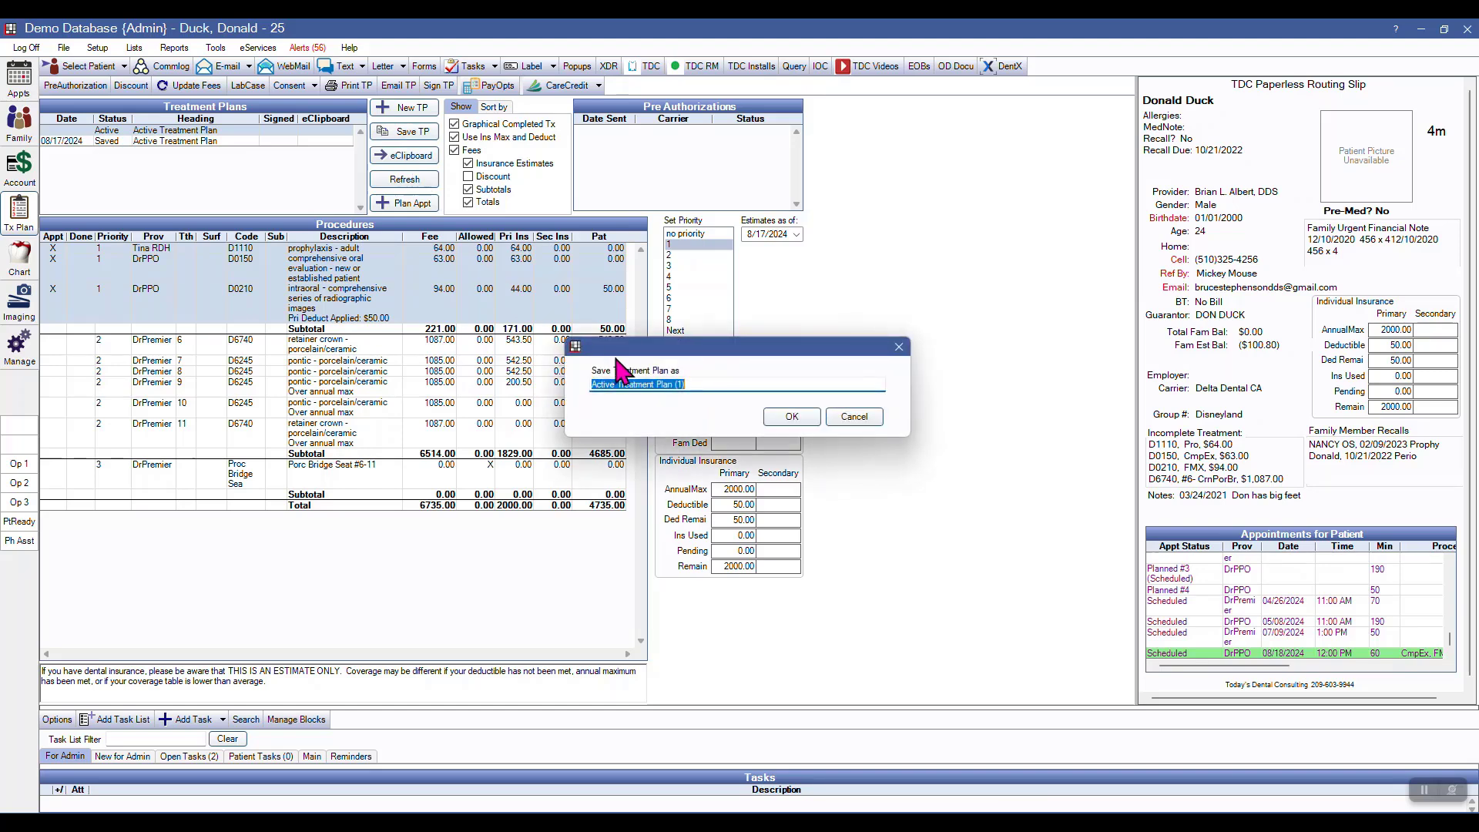
text(N)
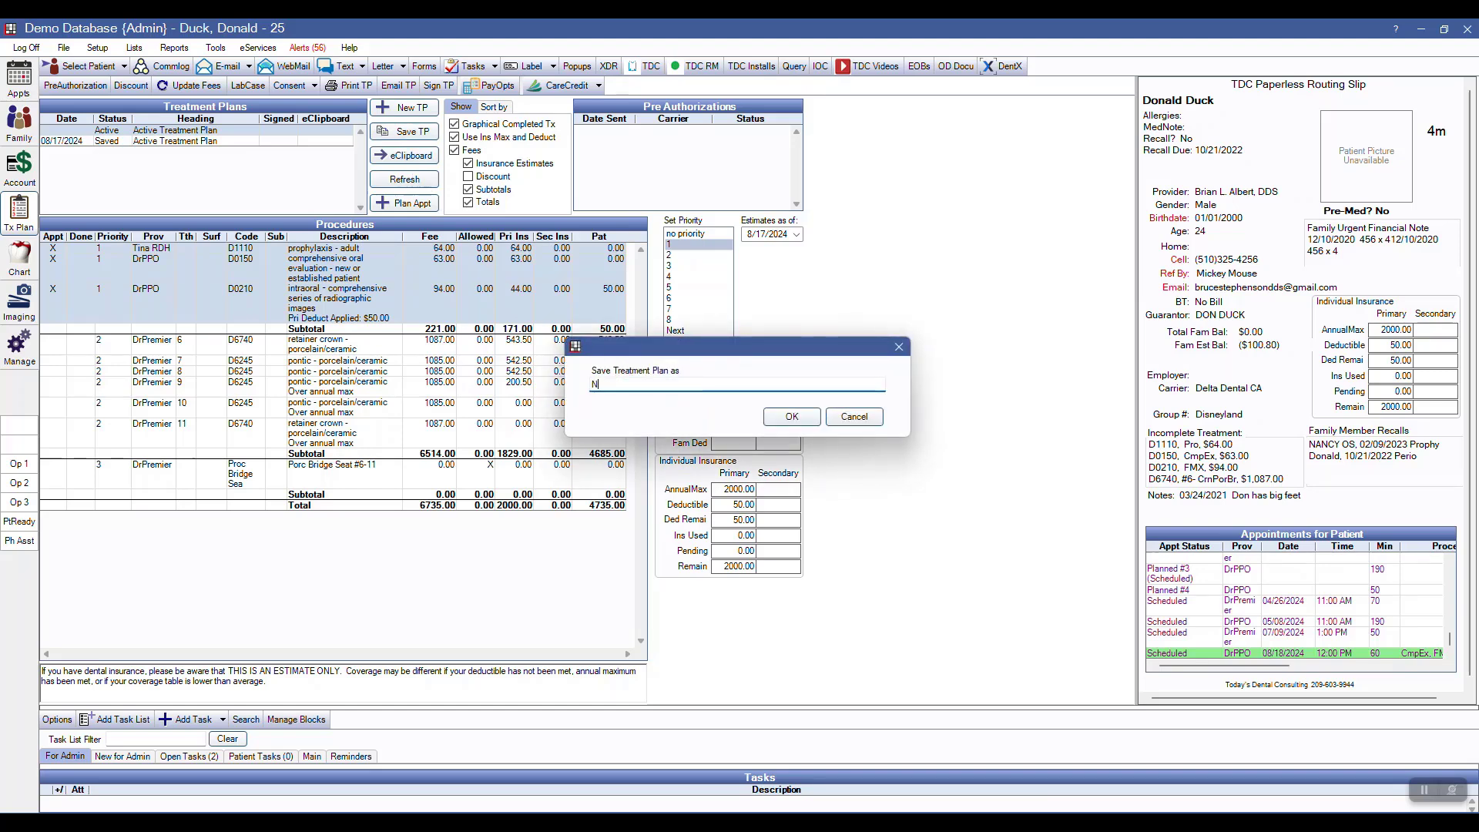
text(ext Appt)
click(792, 416)
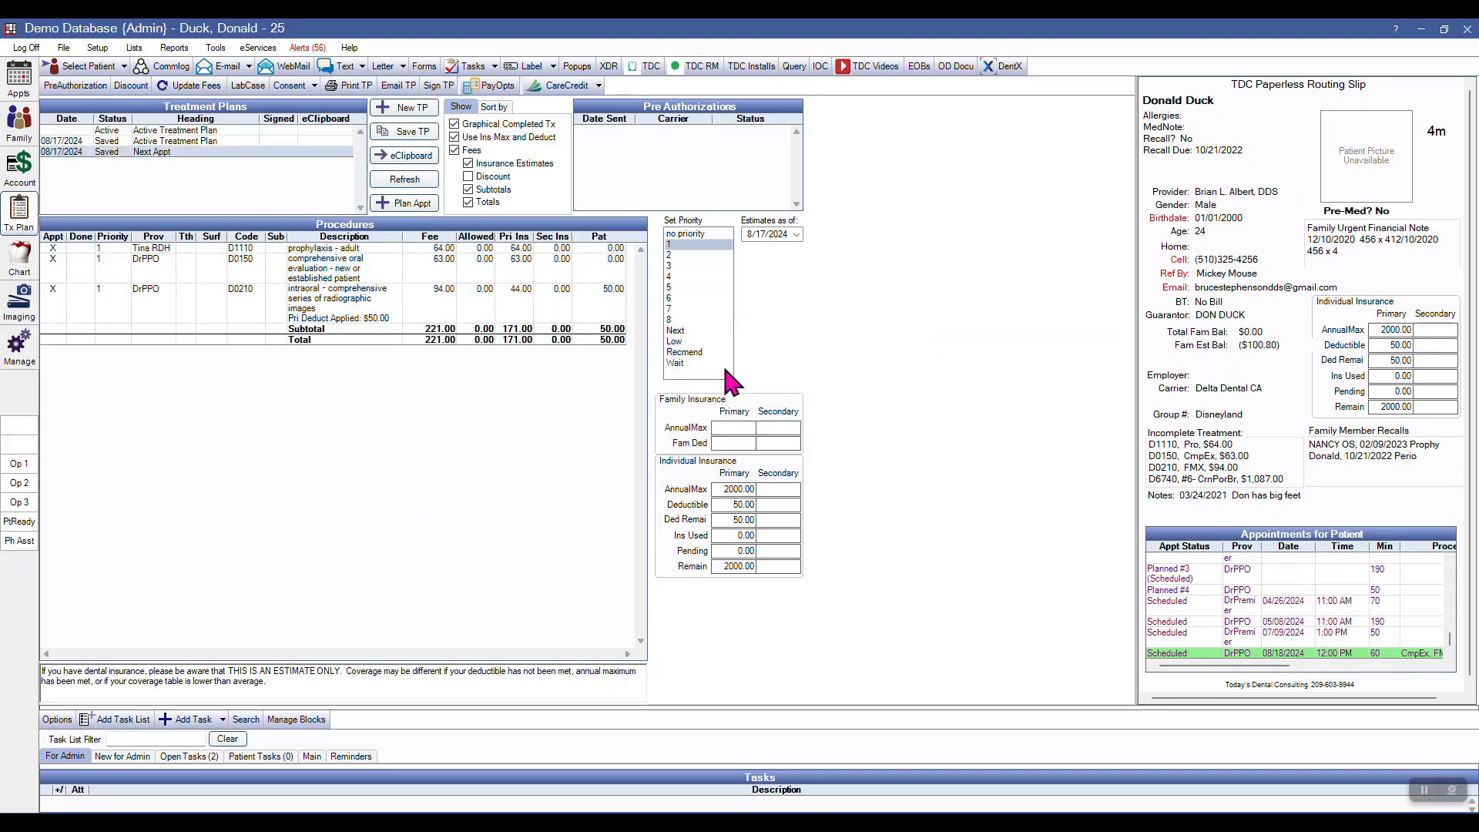
From the active treatment plan, save the priority 2 and 3 bridge procedures as a treatment plan named Bridge.
click(207, 131)
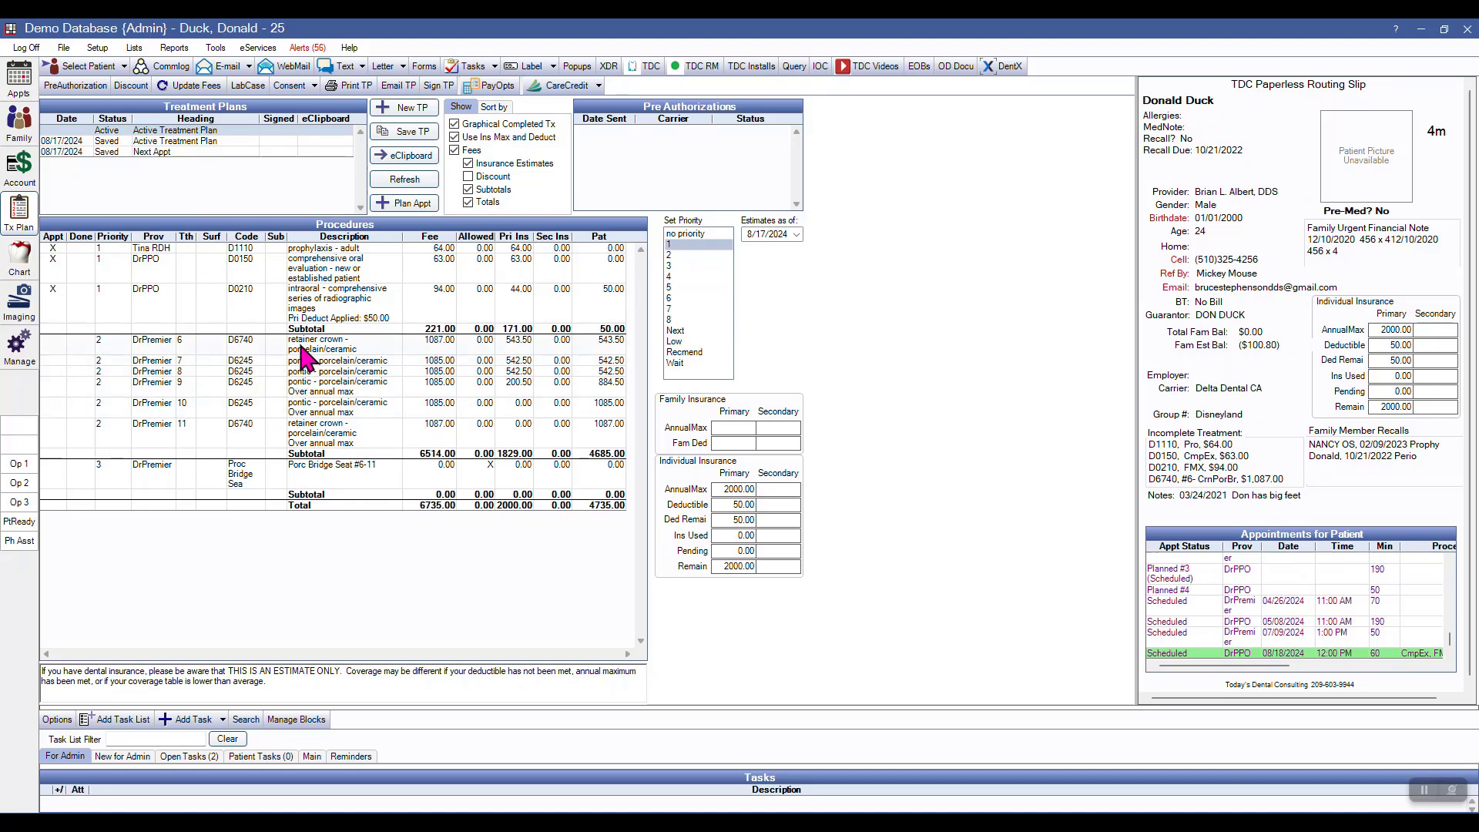
drag(303, 357, 311, 505)
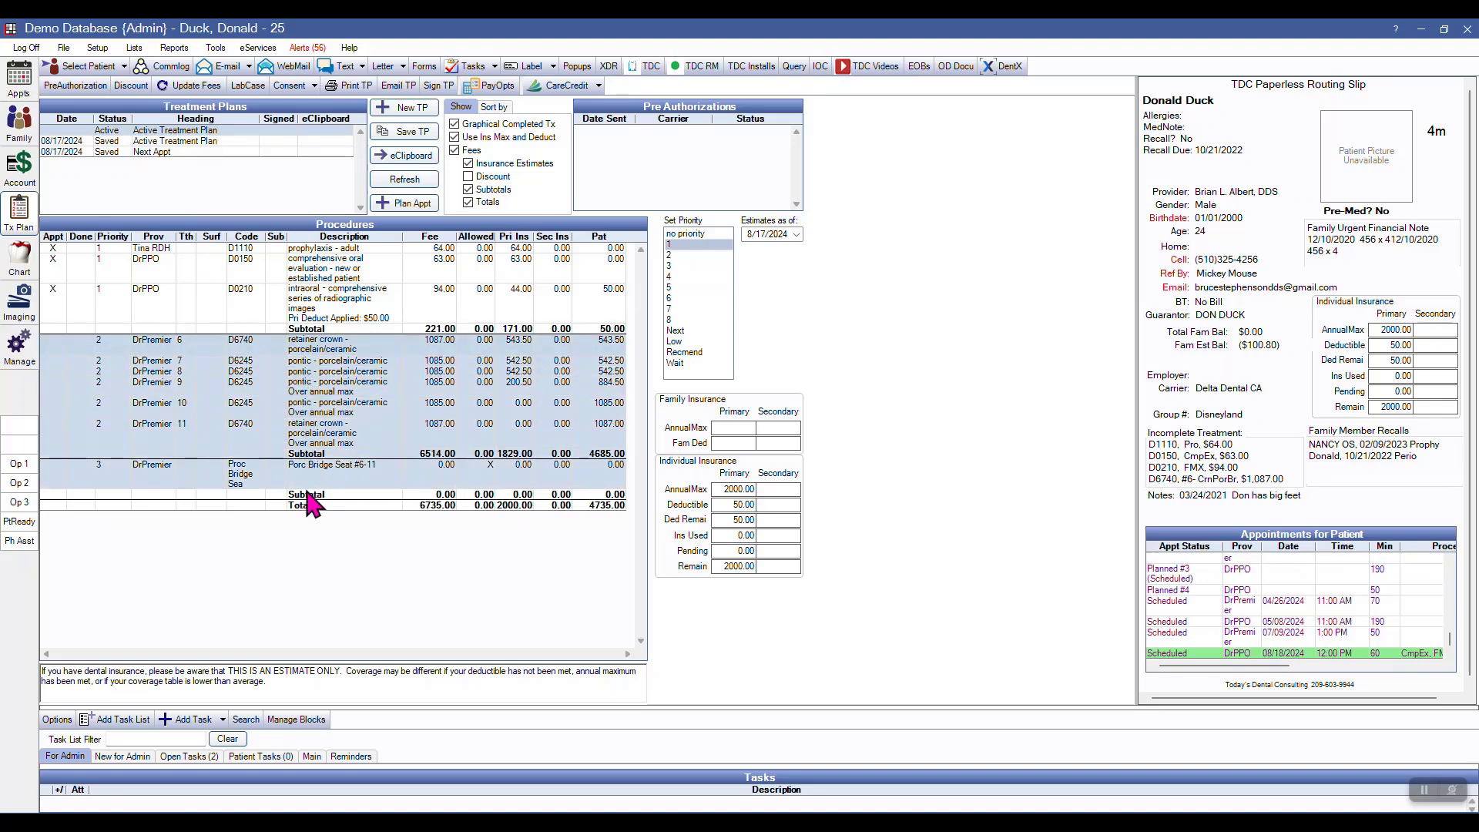
click(408, 133)
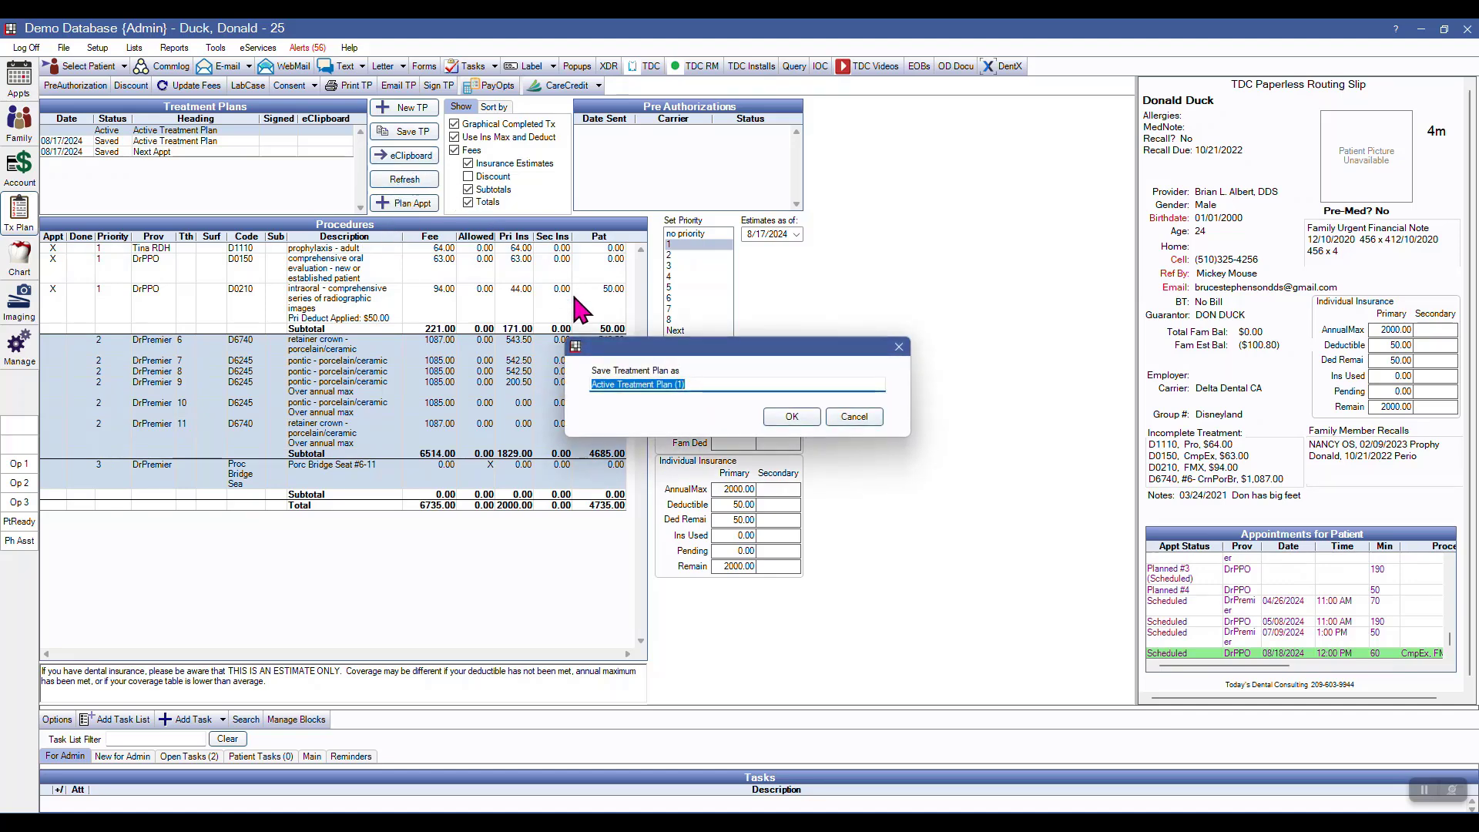
text(Bridge)
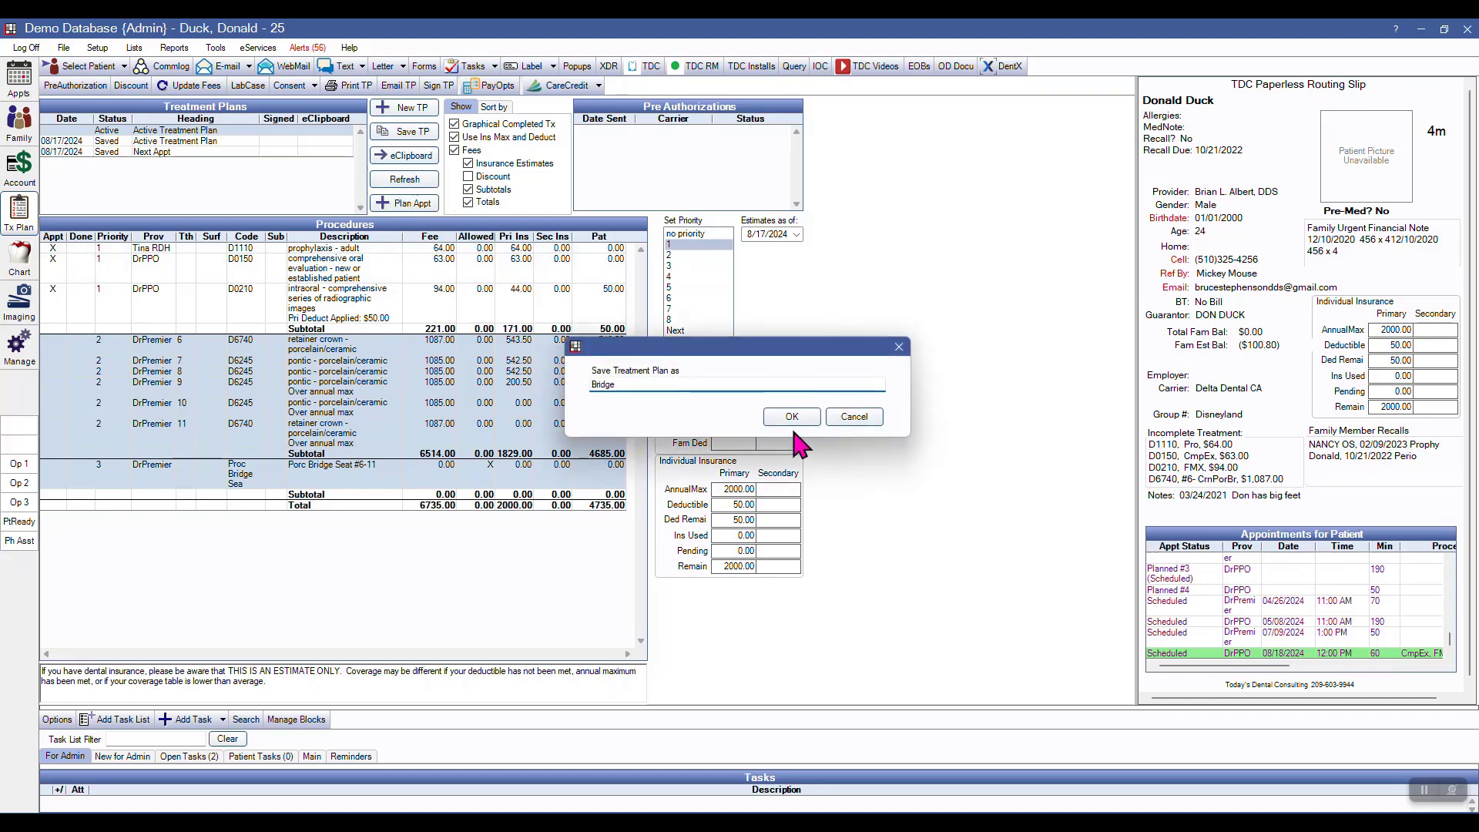
click(793, 417)
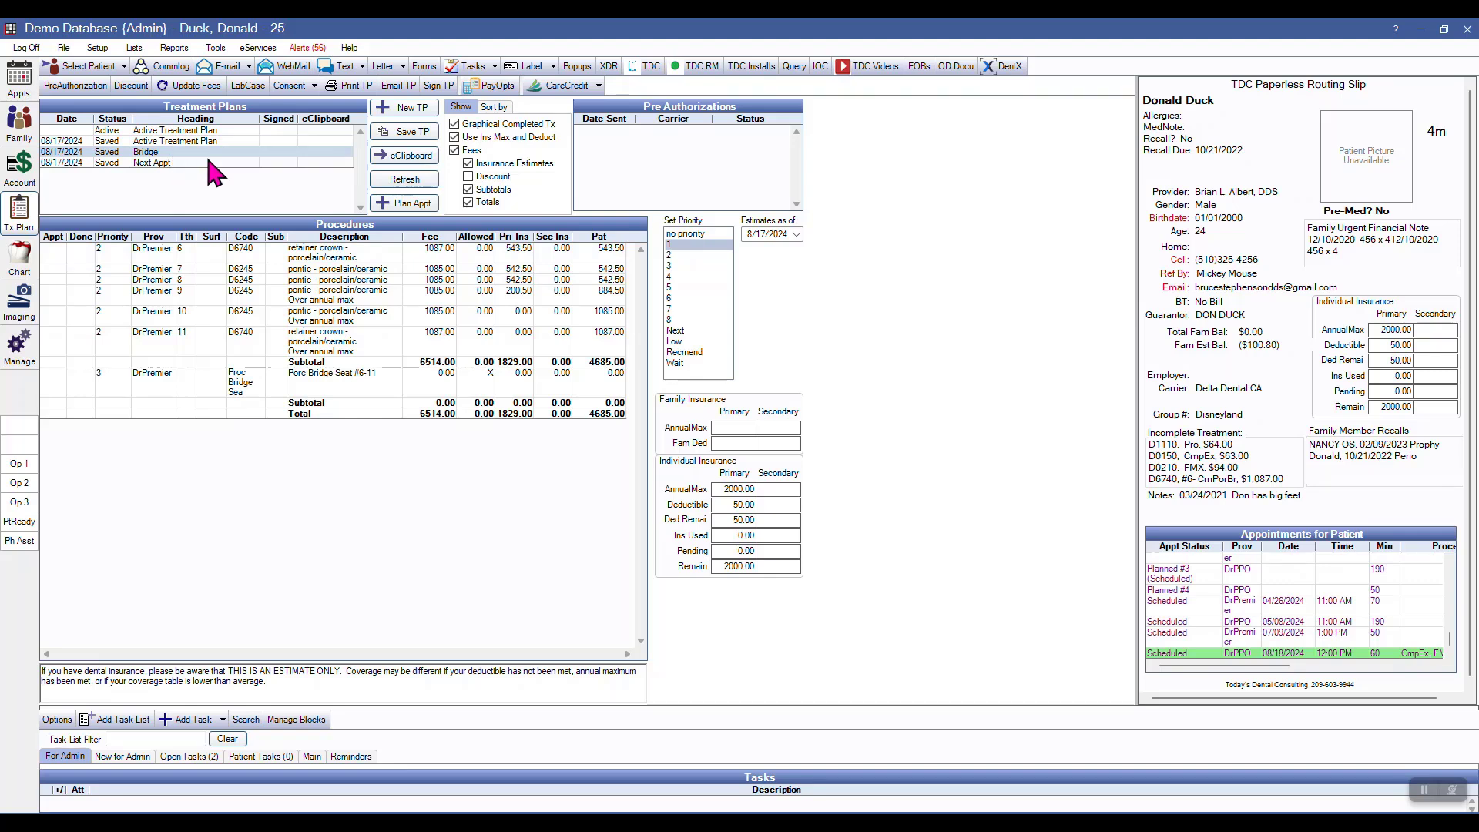
Sign the saved Bridge treatment plan with a handwritten signature and accept it.
click(439, 86)
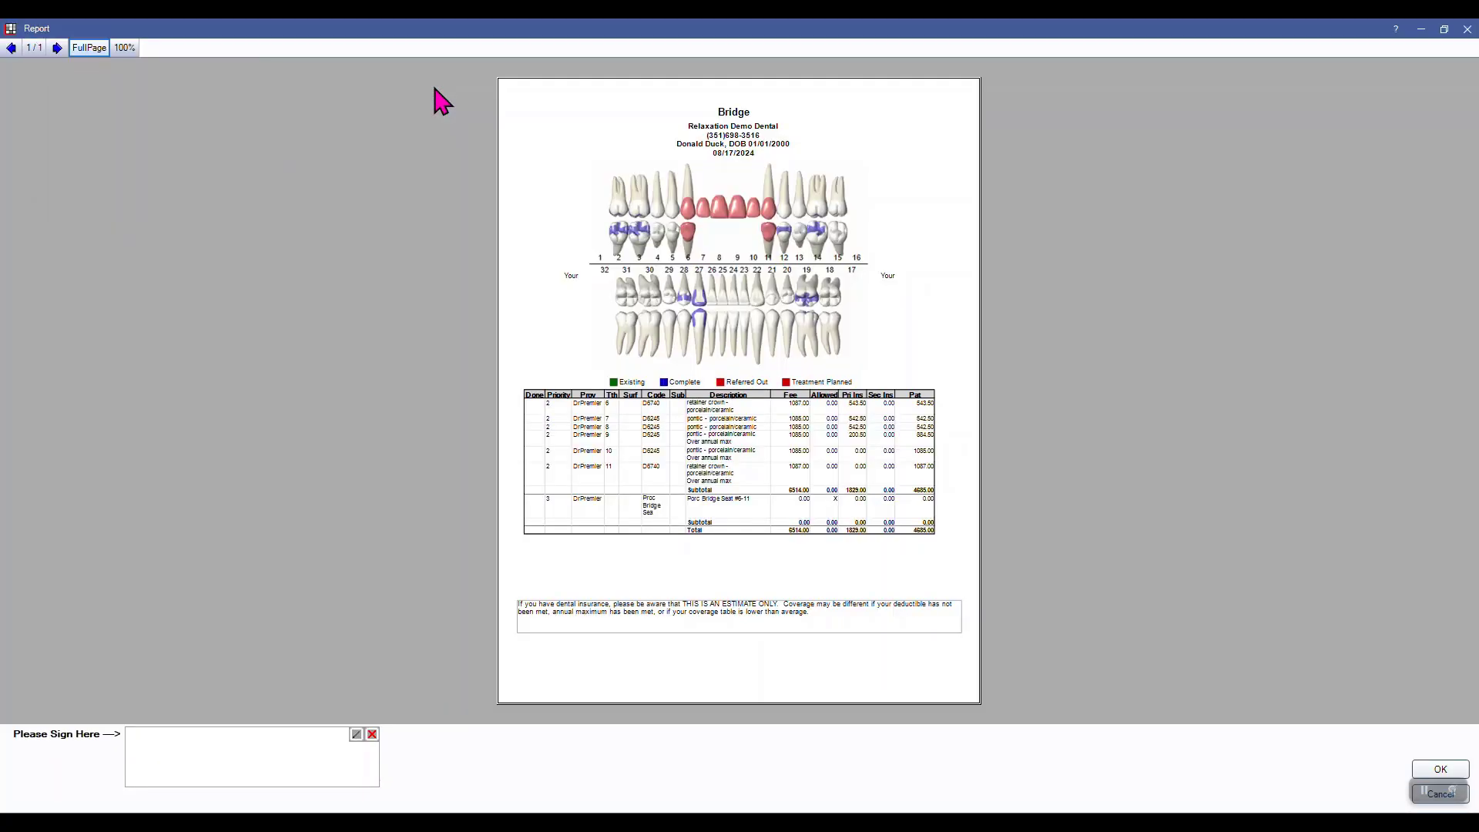
drag(173, 751, 253, 757)
click(1441, 771)
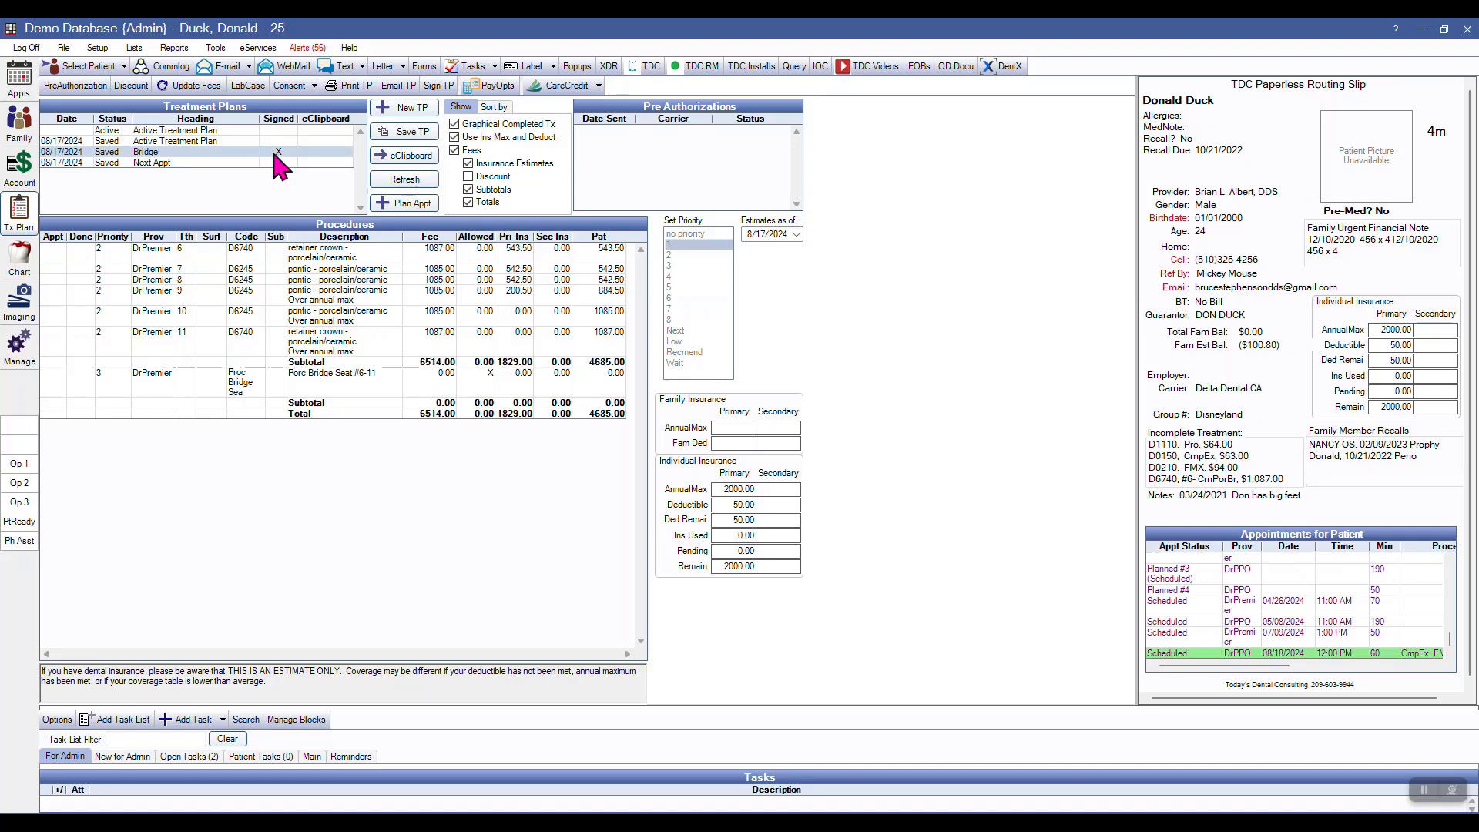
Open the archived treatment plan TPArchive134 dated 08/17/2024 from the patient's images and review its procedures and signature.
click(20, 304)
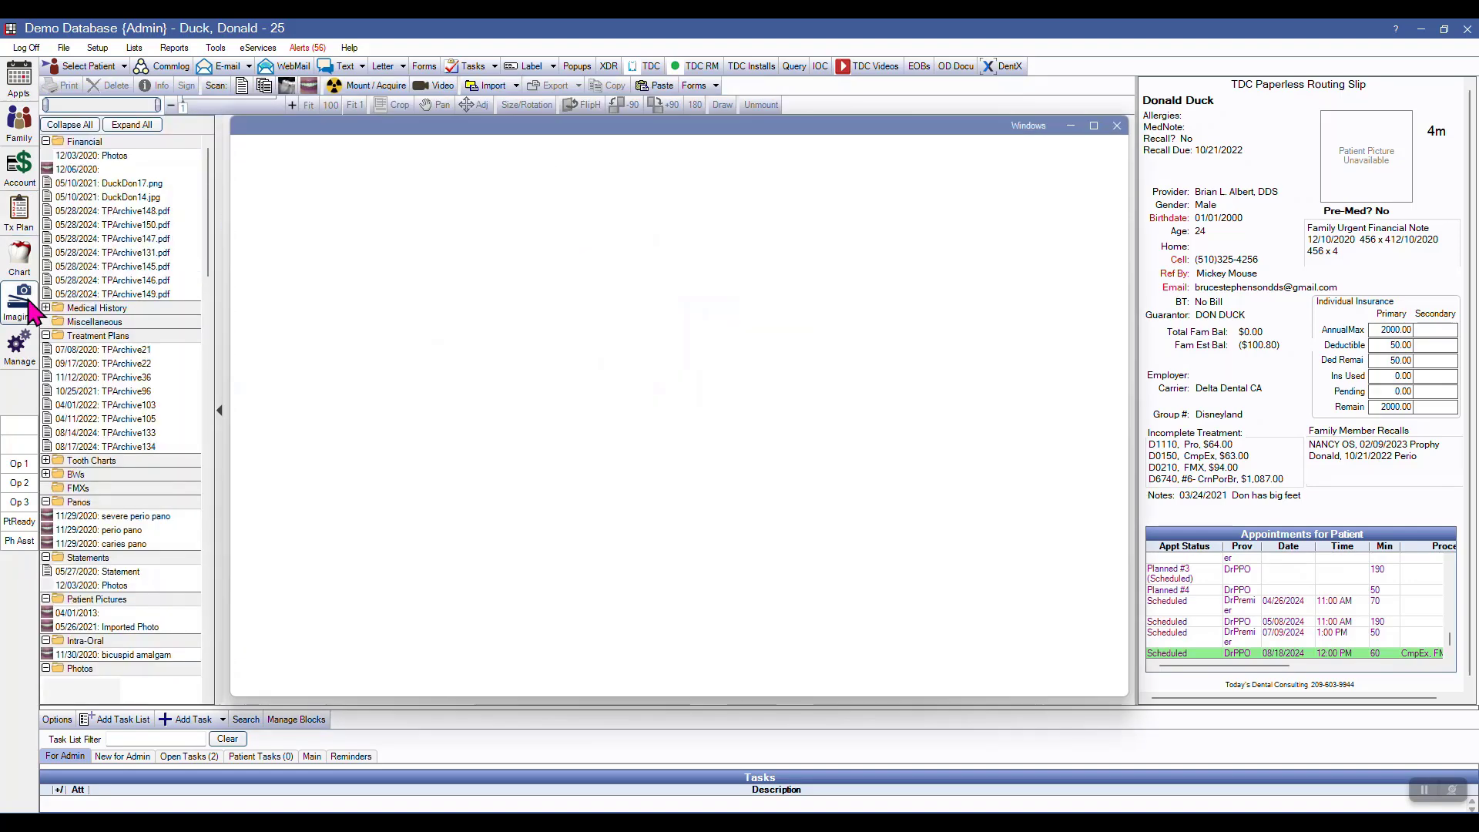
double_click(98, 447)
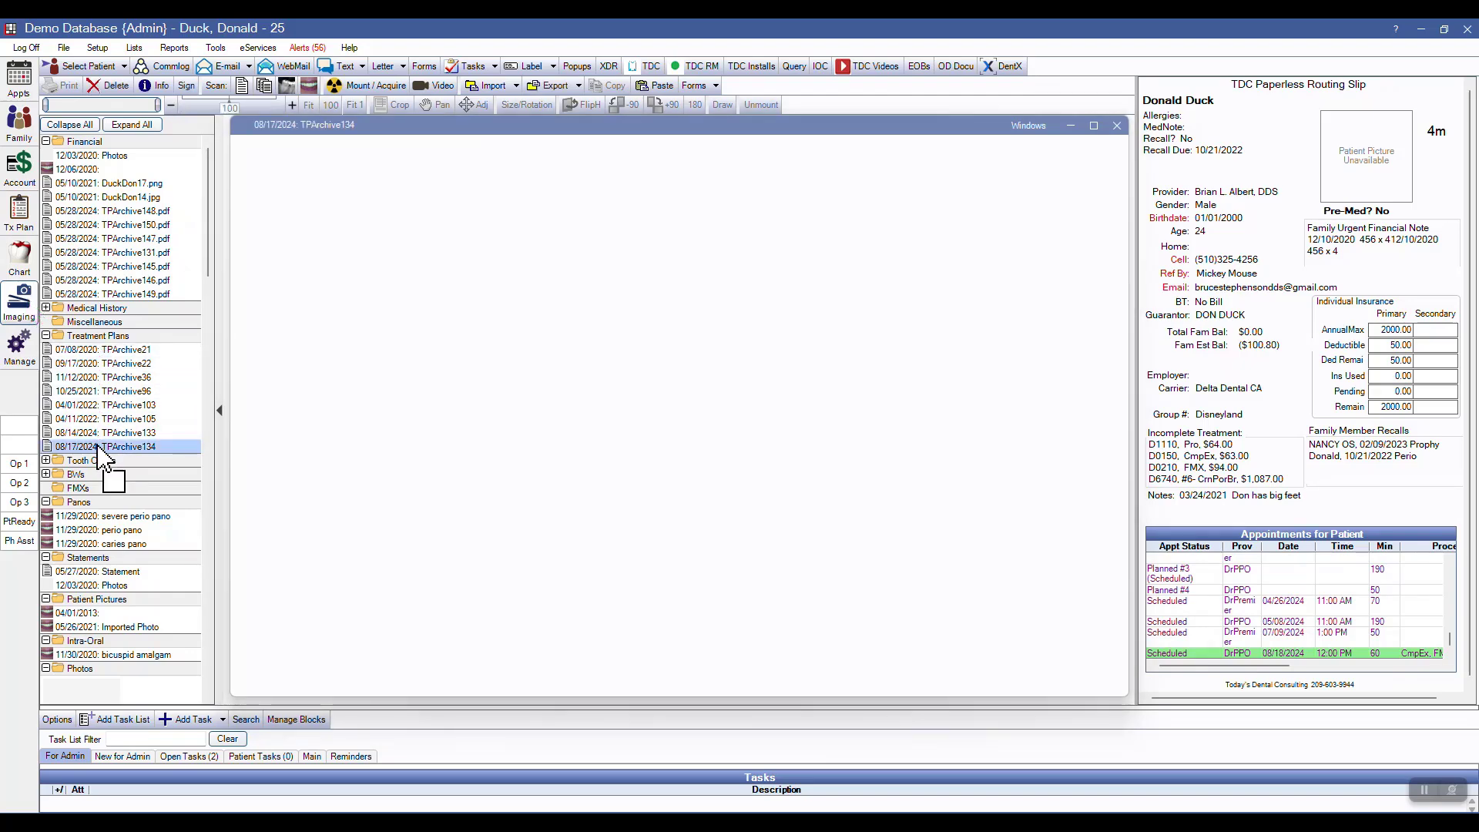
scroll(538, 445, down, 3)
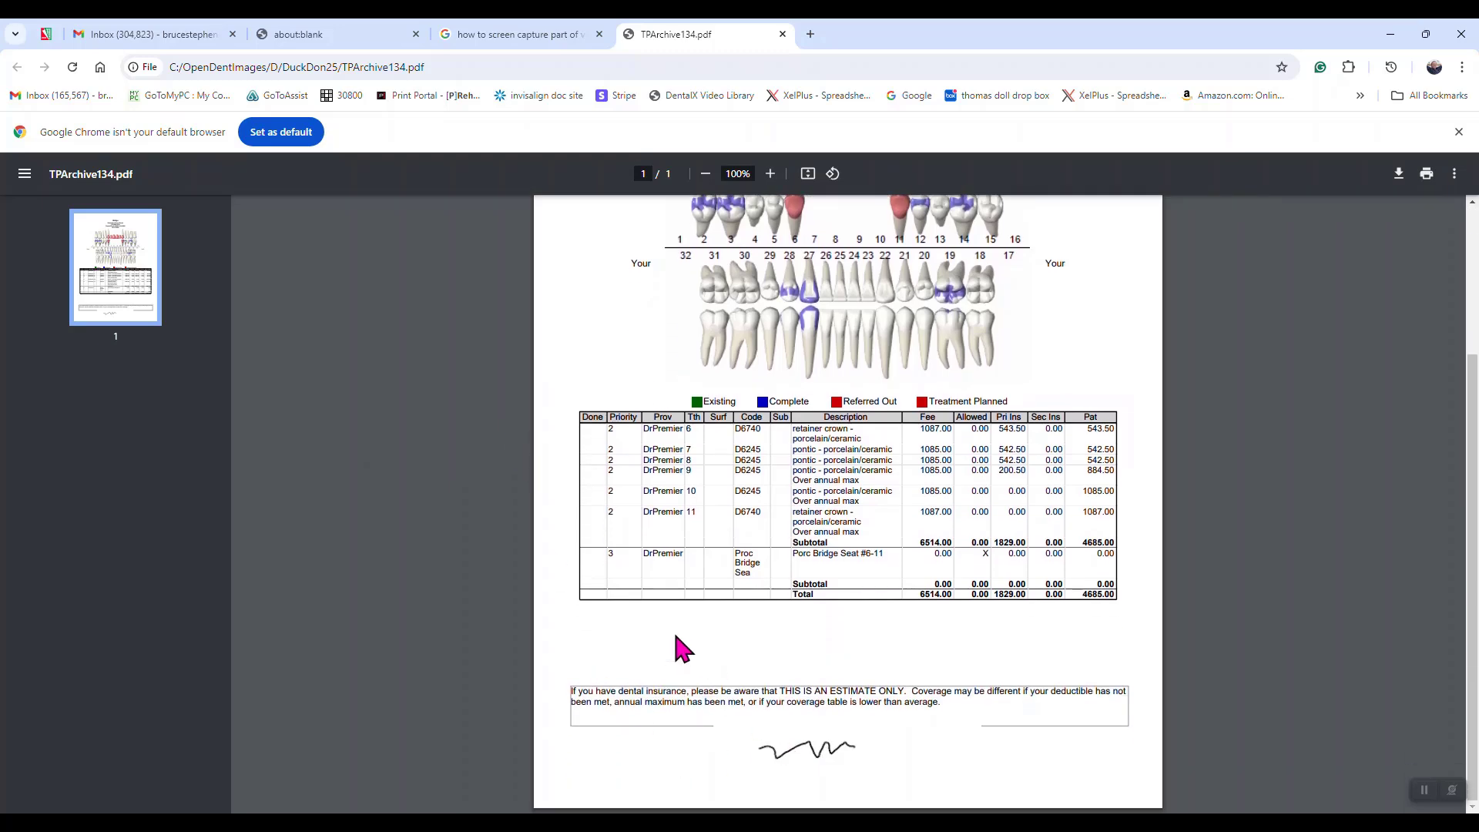
scroll(678, 639, up, 3)
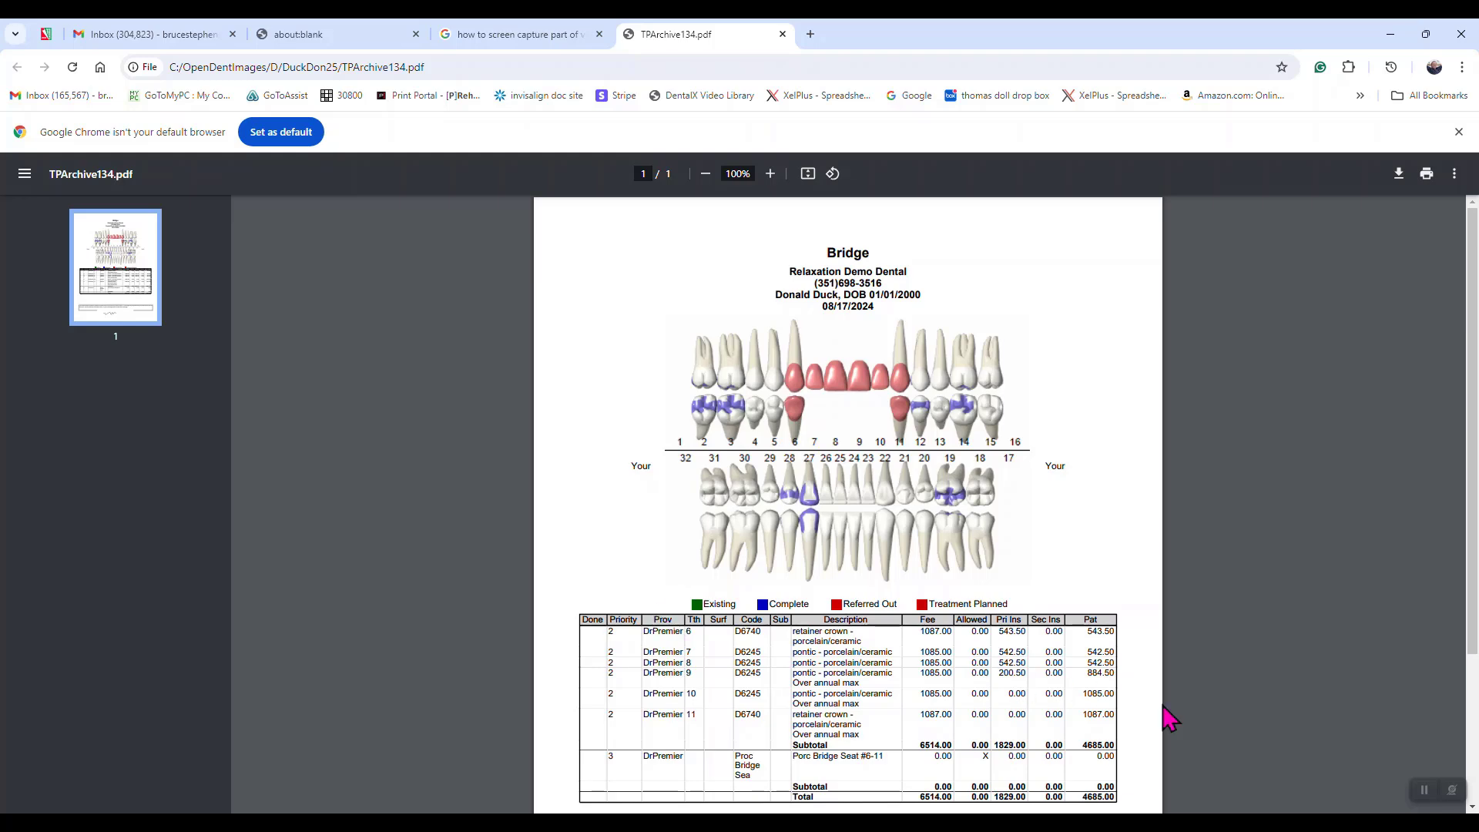
click(1424, 789)
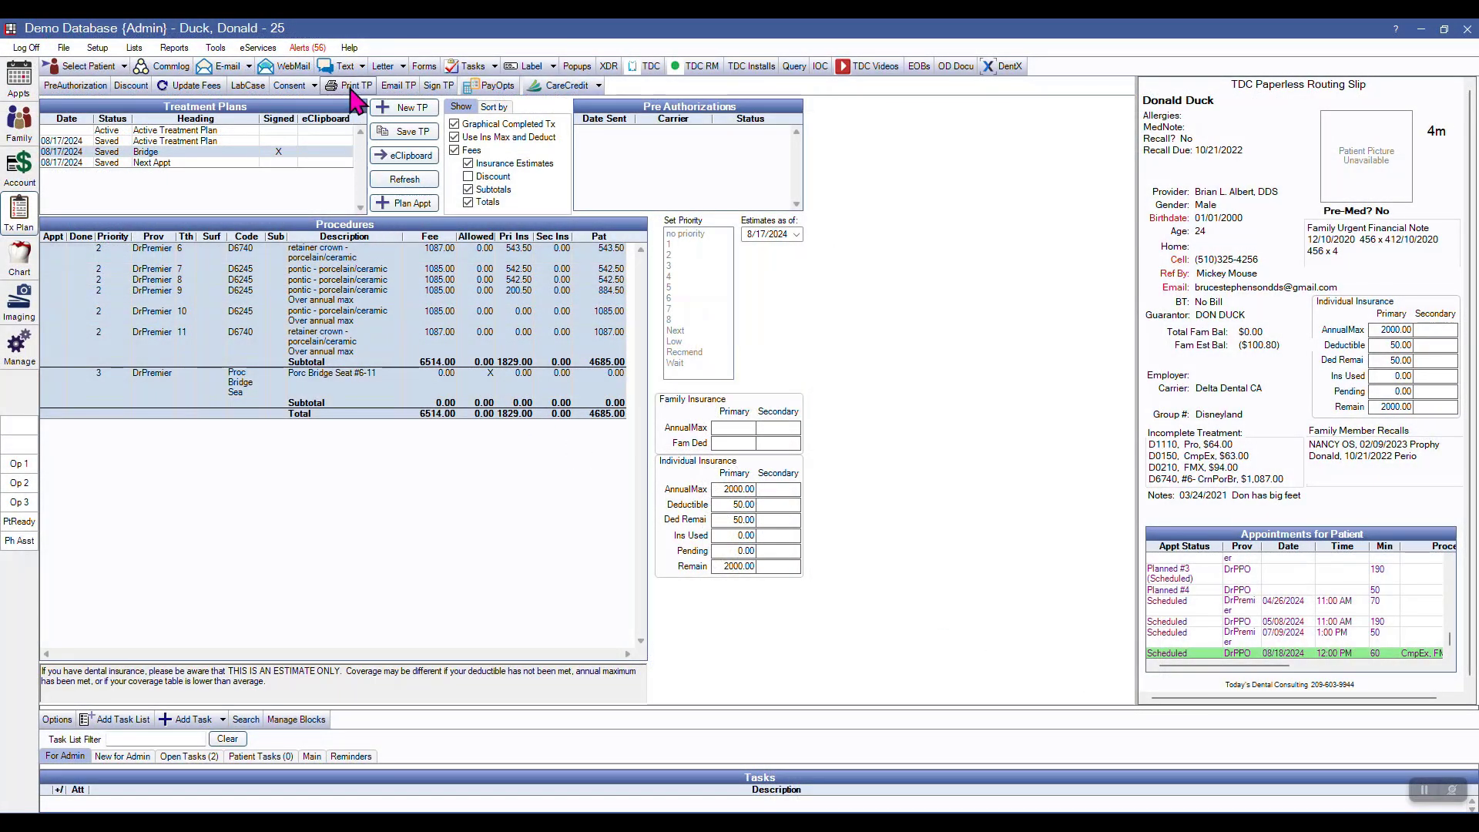
Open the printable version of the signed Bridge treatment plan and look it over.
click(351, 89)
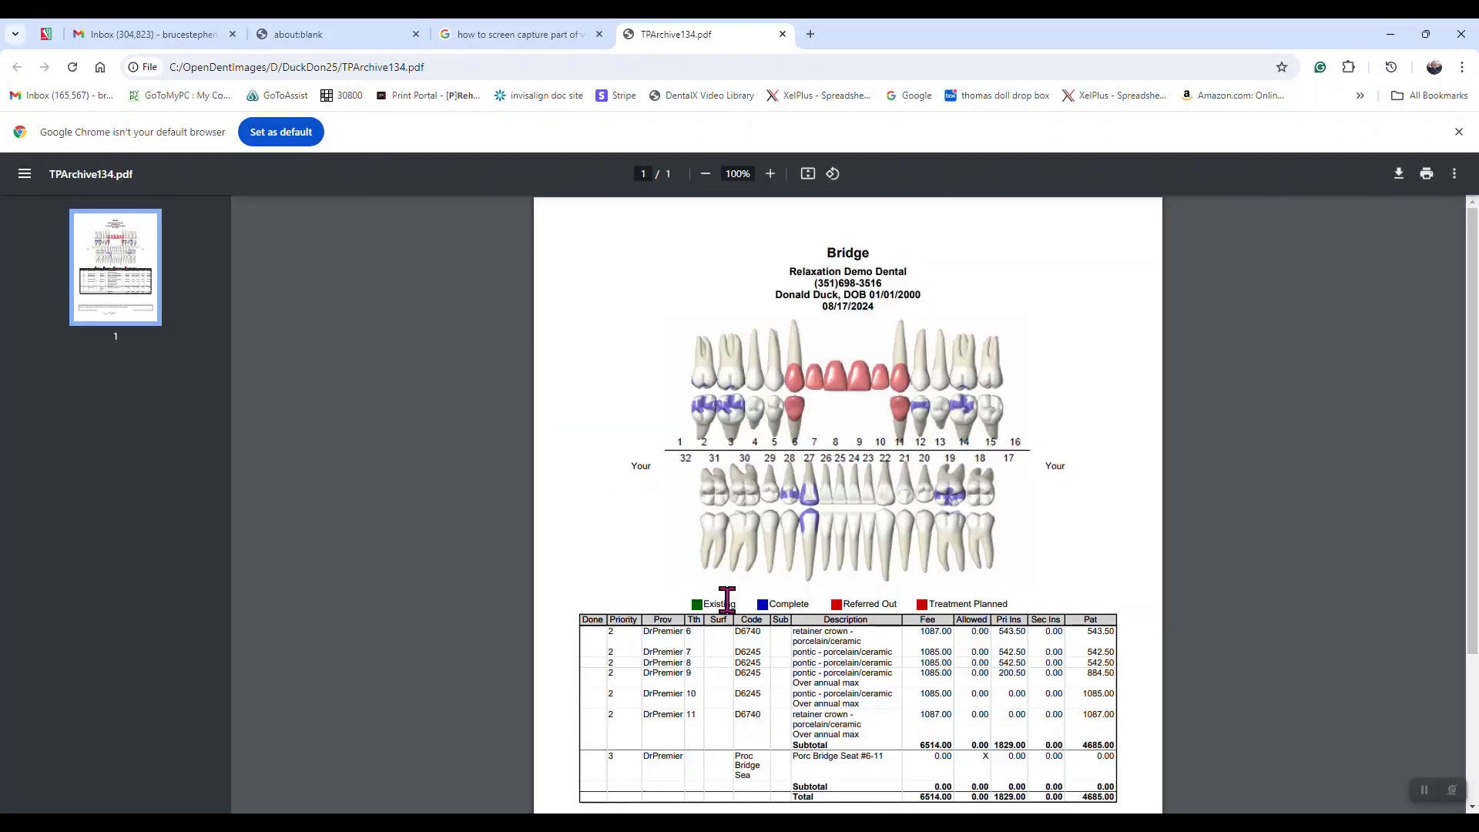
scroll(727, 601, down, 3)
scroll(727, 597, up, 3)
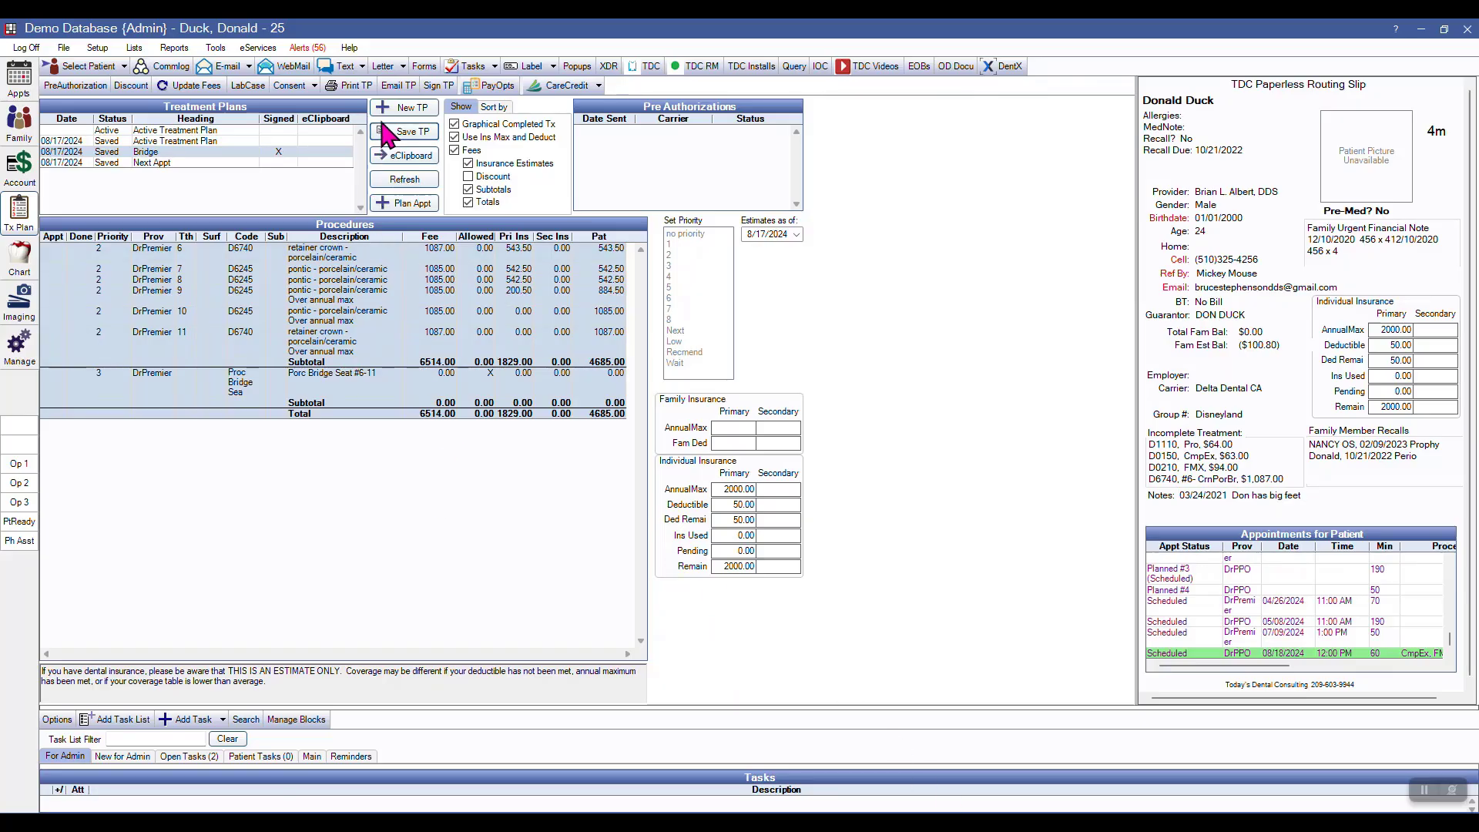
Create an email with the signed Bridge treatment plan attached and preview the TreatmentPlan.pdf attachment.
click(399, 87)
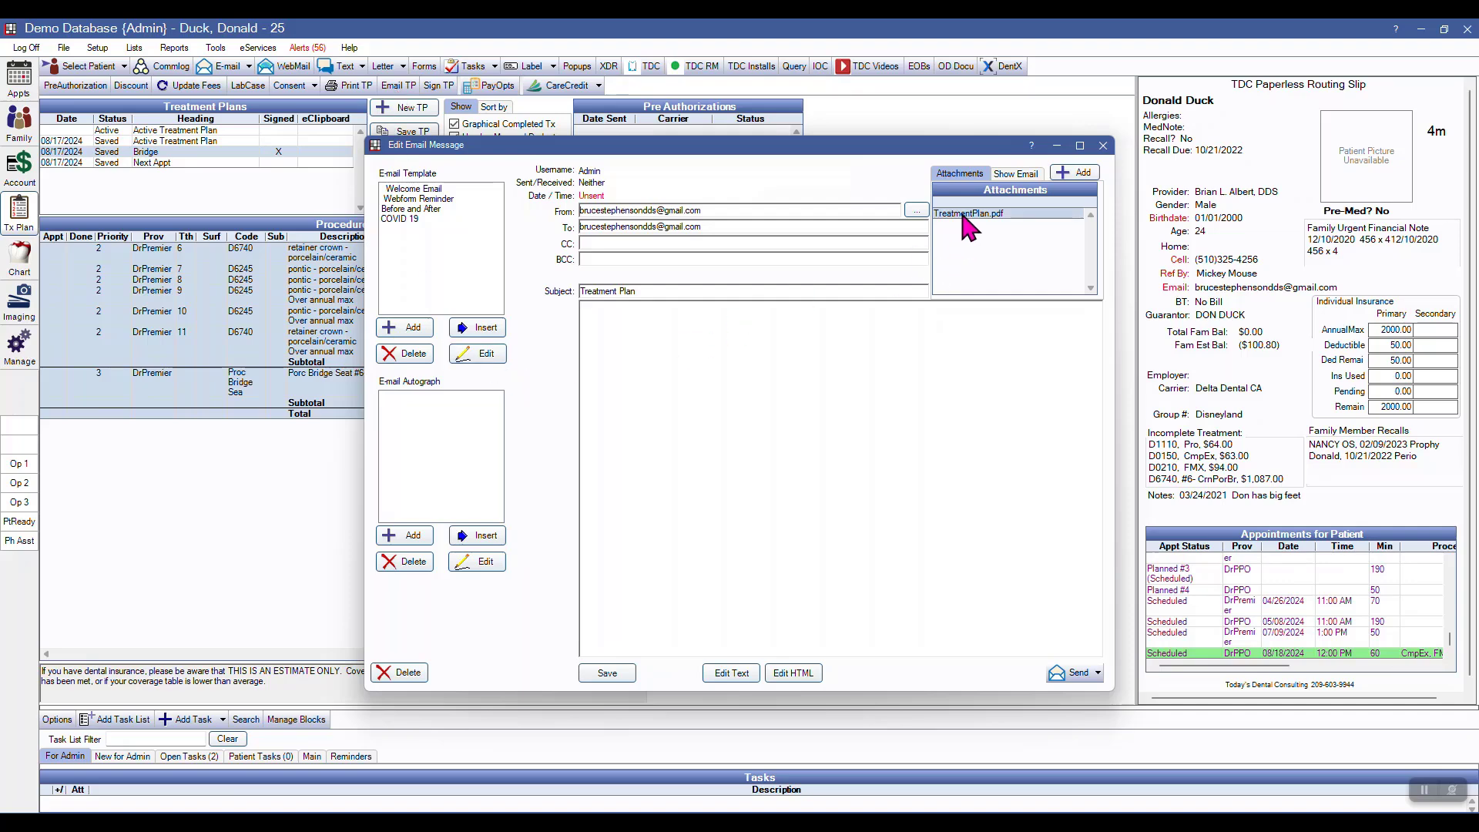
double_click(968, 214)
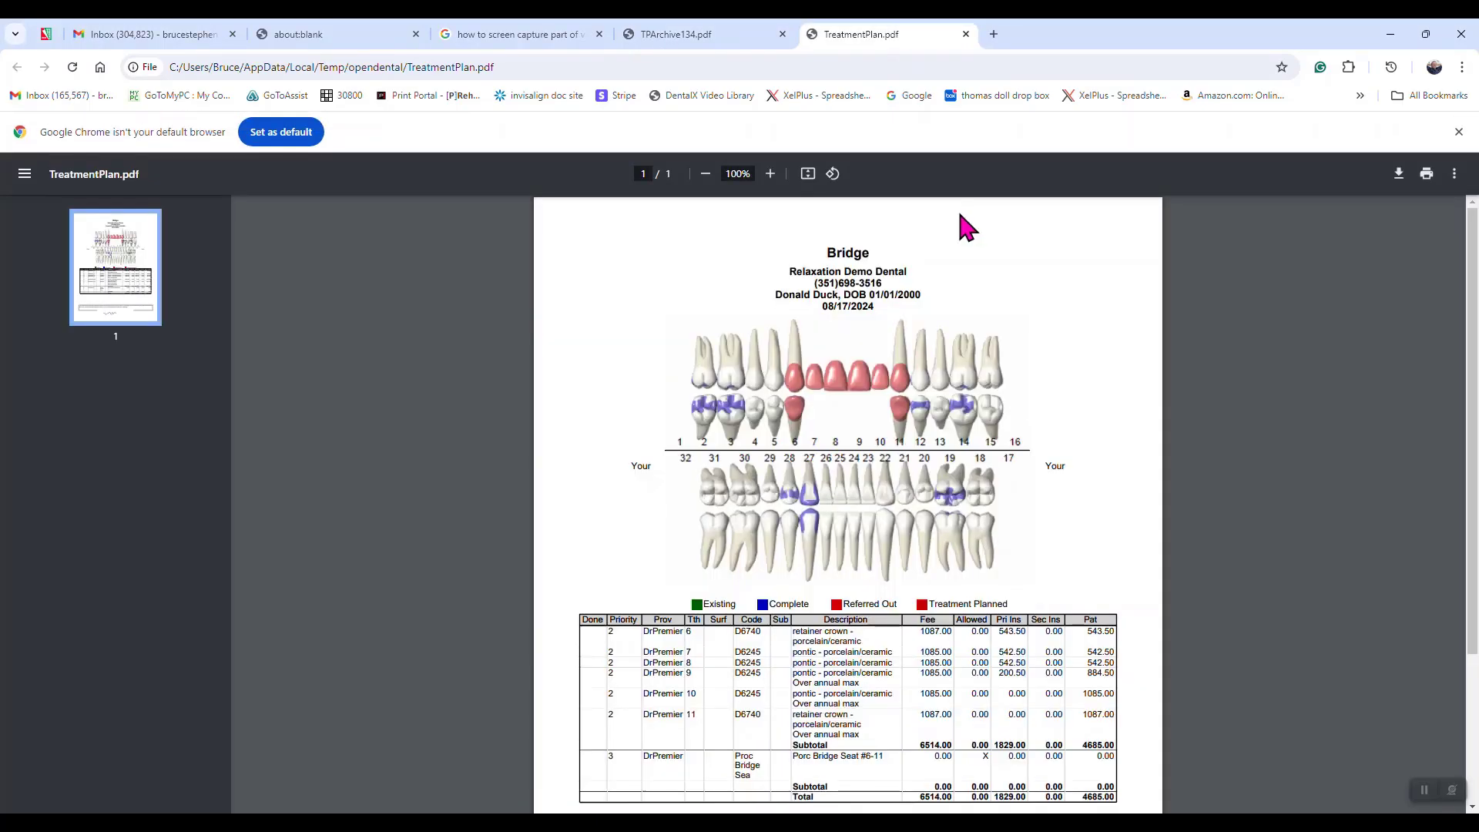
scroll(960, 224, down, 3)
scroll(947, 270, up, 3)
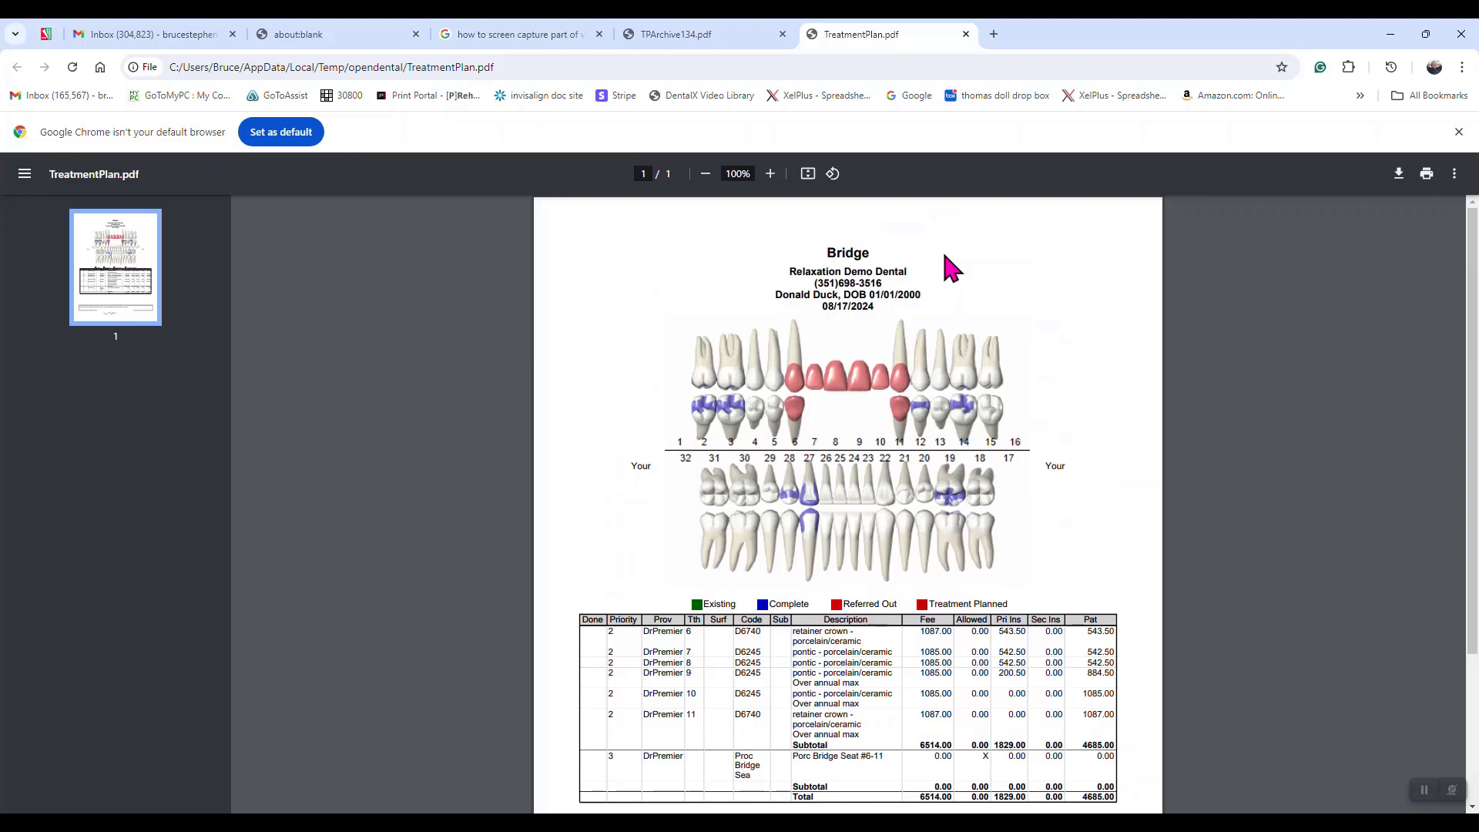